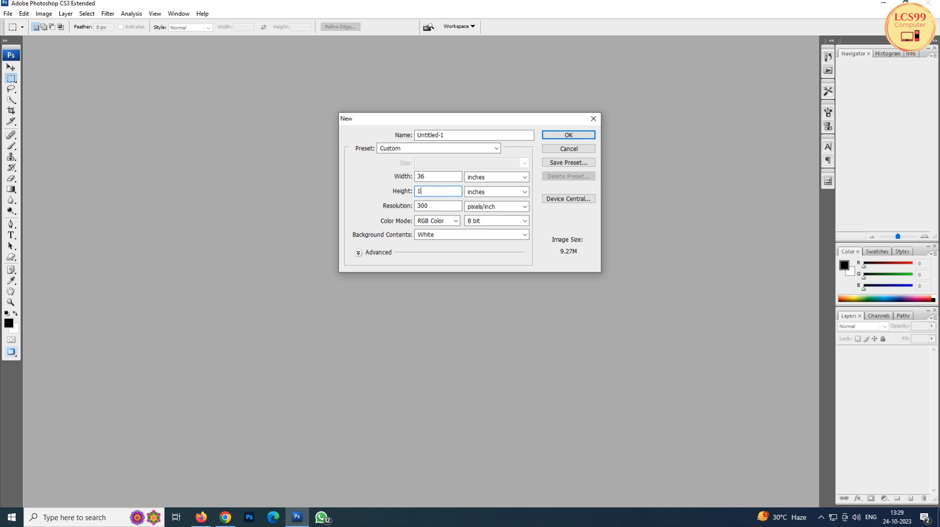
Create a 36 by 12 inch RGB document at 250 pixels/inch with a white background
{"action": "type", "text": "250"}
{"action": "key", "text": "Return"}
{"action": "key", "text": "v"}
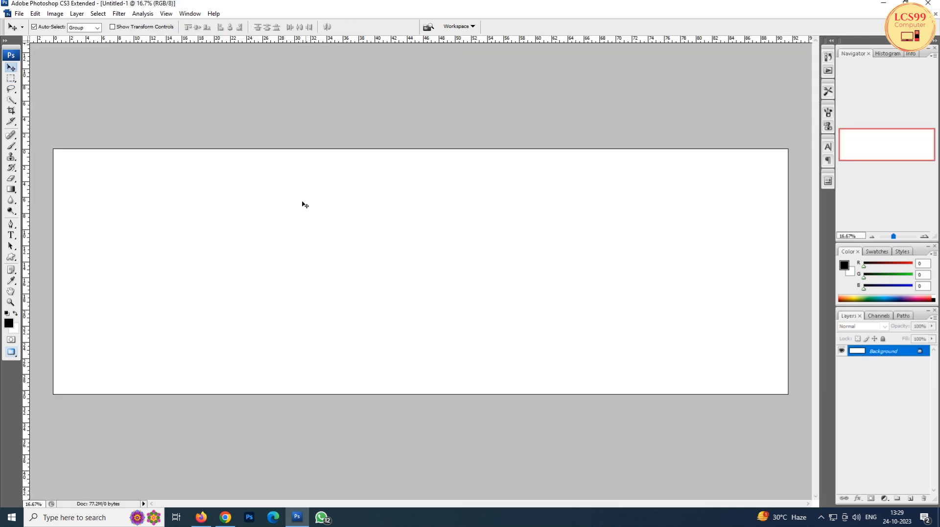
Switch the rulers to inches and place a vertical guide at the 18-inch centre of the canvas
{"action": "left_click_drag", "start_coordinate": [26, 367], "coordinate": [395, 237]}
{"action": "right_click", "coordinate": [440, 41]}
{"action": "left_click", "coordinate": [460, 58]}
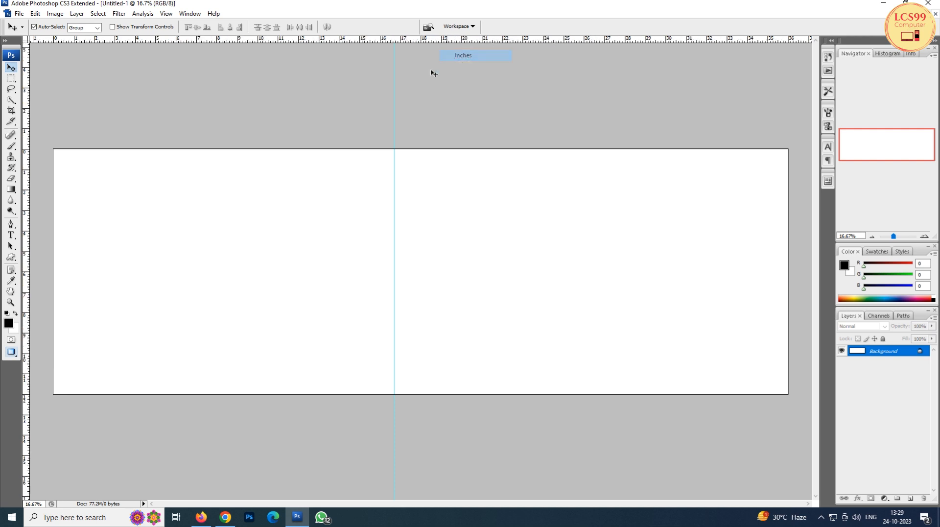
{"action": "left_click_drag", "start_coordinate": [395, 249], "coordinate": [420, 242]}
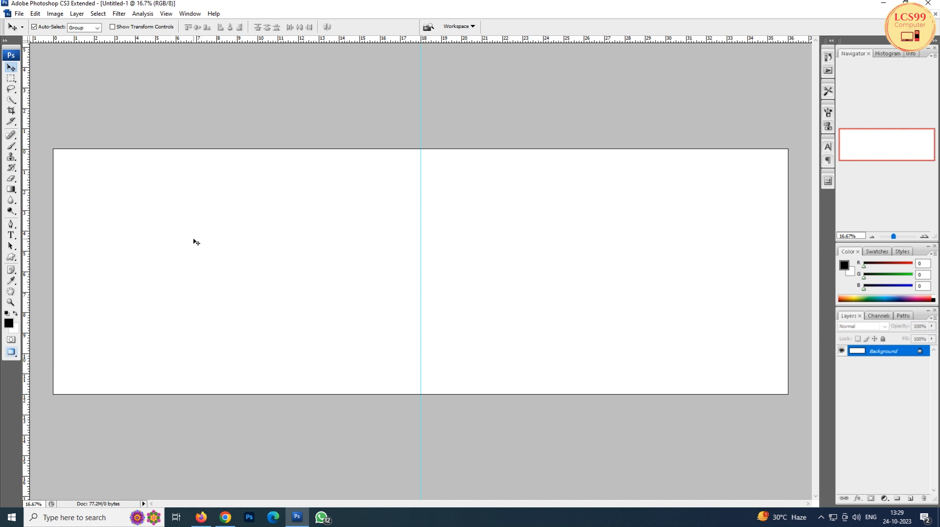
Copy the entire white background onto a new layer
{"action": "key", "text": "ctrl+a"}
{"action": "key", "text": "ctrl+j"}
{"action": "right_click", "coordinate": [215, 227]}
{"action": "left_click", "coordinate": [228, 234]}
Apply a Color Overlay layer style to Layer 1 in dark red, about #550000, at 100% opacity
{"action": "left_click", "coordinate": [77, 13]}
{"action": "mouse_move", "coordinate": [83, 67]}
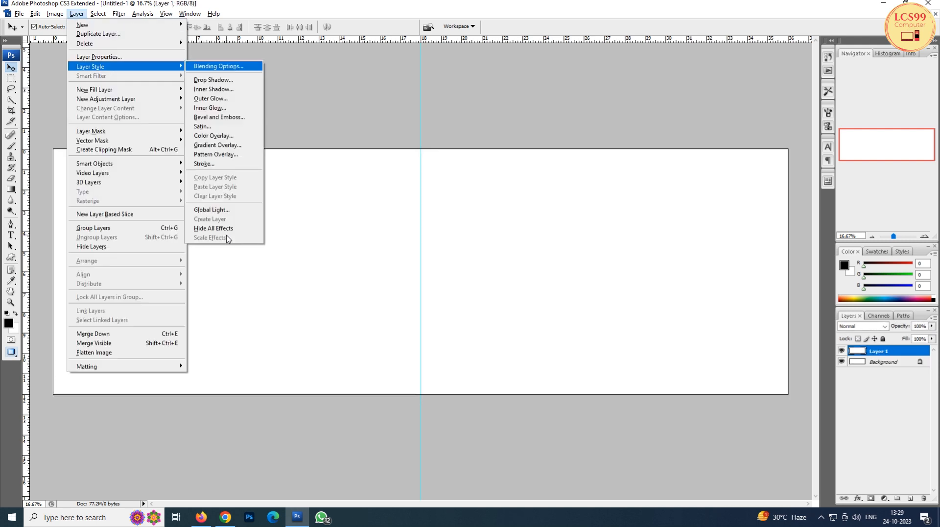
{"action": "left_click", "coordinate": [220, 104]}
{"action": "left_click", "coordinate": [336, 163]}
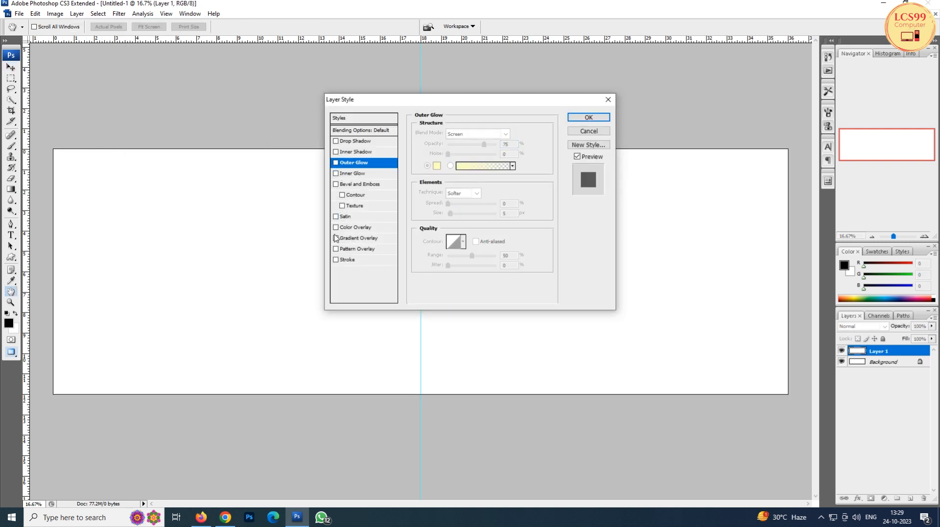
{"action": "left_click", "coordinate": [345, 228]}
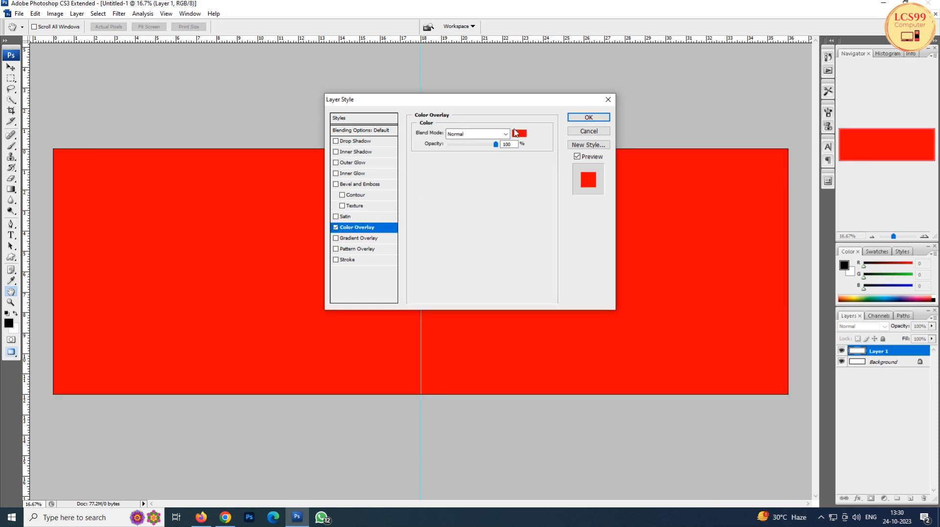
{"action": "left_click", "coordinate": [519, 133]}
{"action": "left_click_drag", "start_coordinate": [454, 205], "coordinate": [469, 216]}
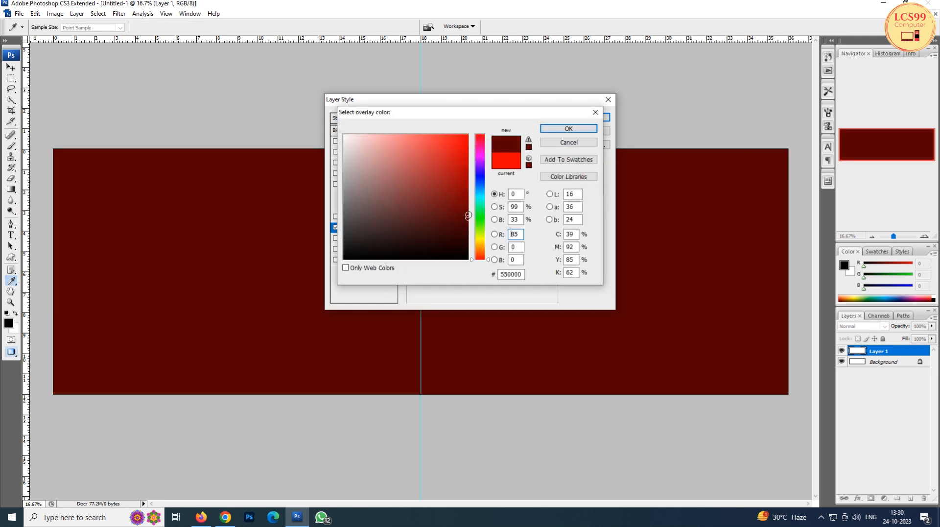
{"action": "left_click", "coordinate": [563, 128]}
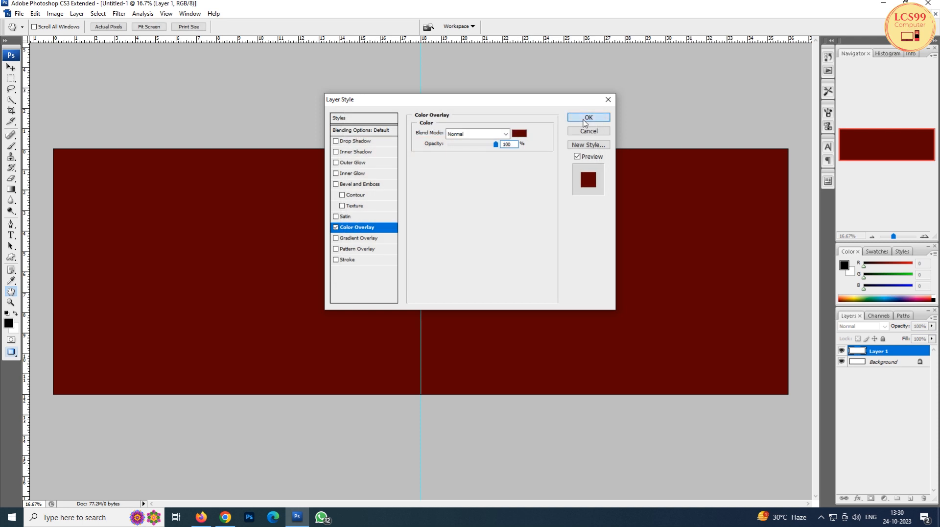
{"action": "left_click", "coordinate": [588, 119]}
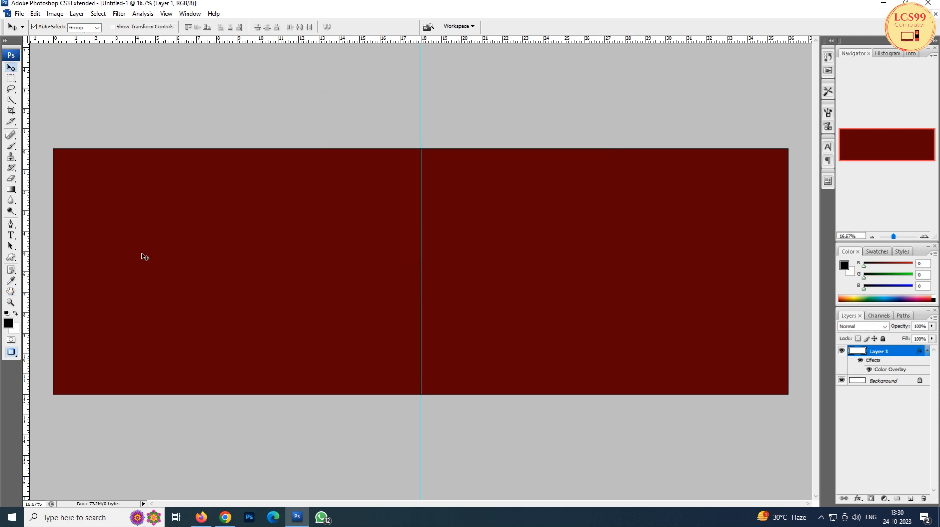
Select a rectangle about 8 by 5 inches near the canvas's upper-left corner and copy it onto a new layer
{"action": "key", "text": "l"}
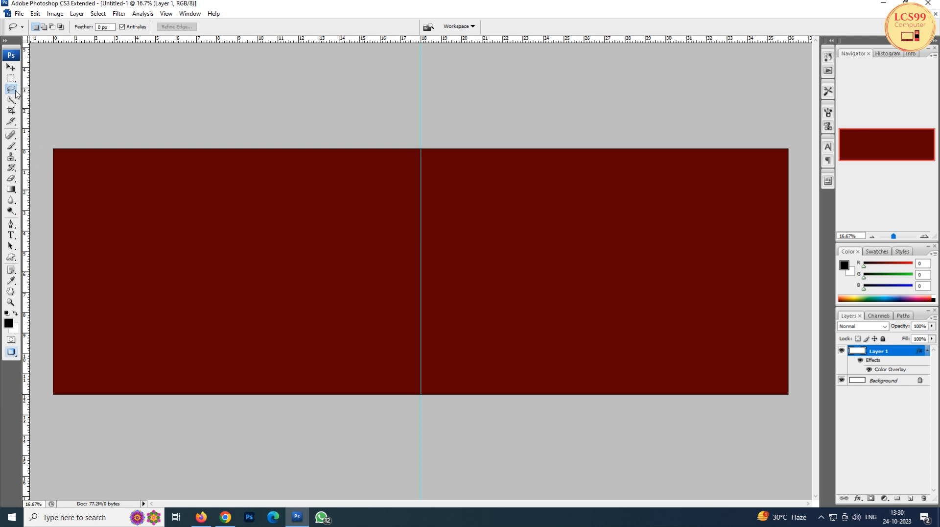
{"action": "key", "text": "v"}
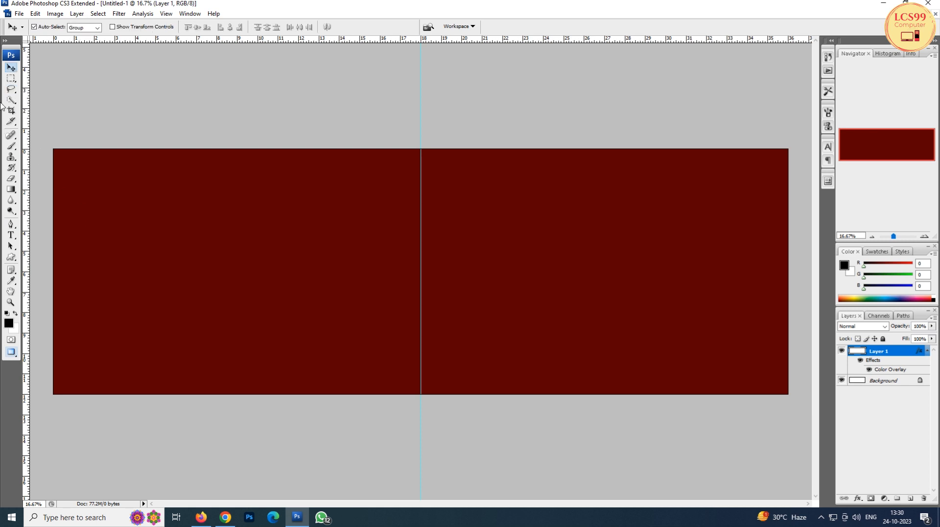
{"action": "left_click", "coordinate": [10, 78]}
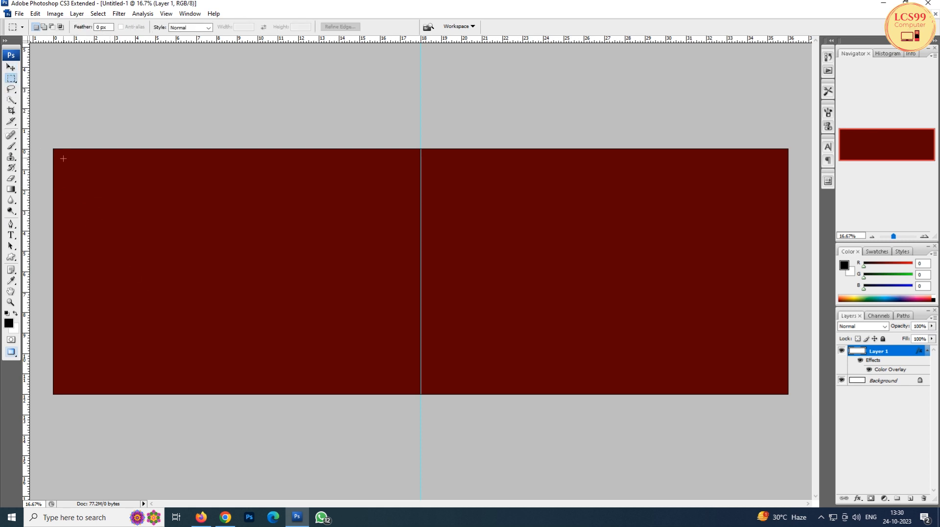
{"action": "left_click_drag", "start_coordinate": [146, 218], "coordinate": [226, 262]}
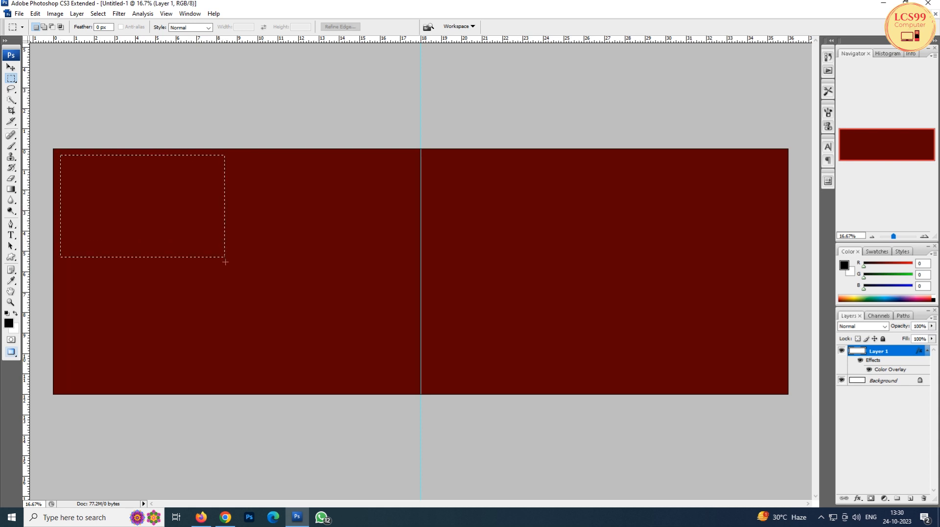
{"action": "key", "text": "v"}
{"action": "right_click", "coordinate": [283, 223]}
{"action": "left_click", "coordinate": [292, 233]}
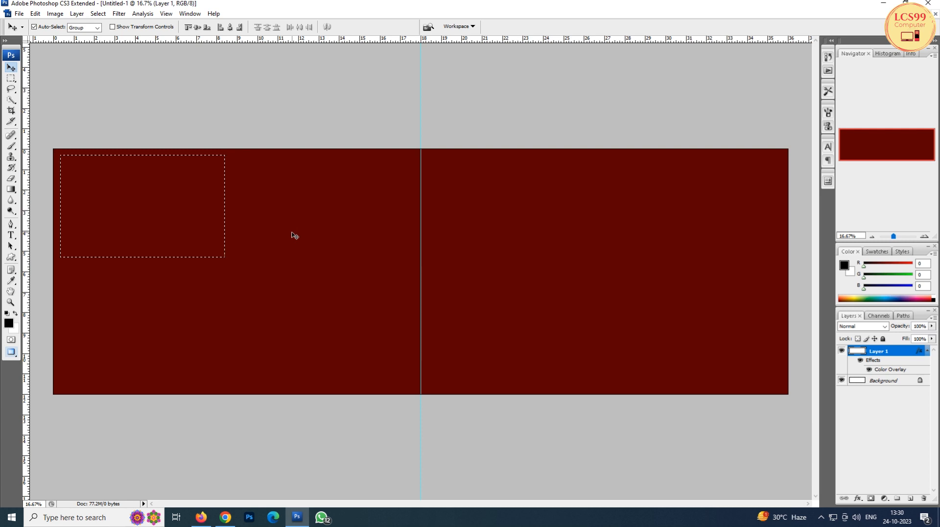
{"action": "key", "text": "ctrl+j"}
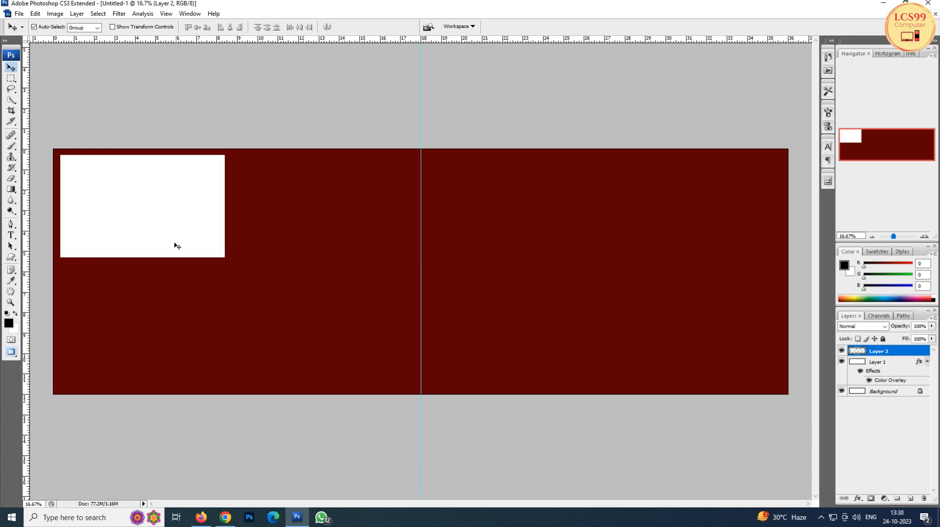
Duplicate Layer 2 as Layer 2 copy and scale the copy down slightly about its centre
{"action": "right_click", "coordinate": [883, 352]}
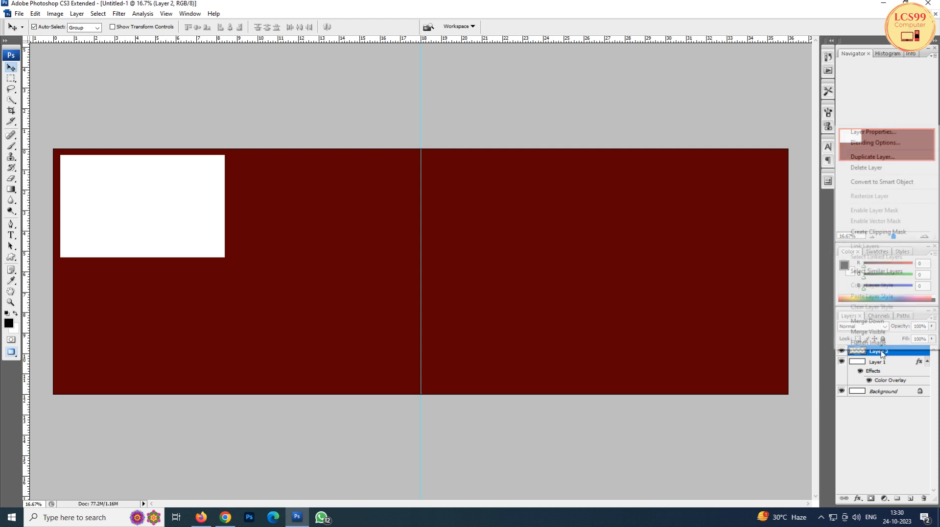
{"action": "left_click", "coordinate": [873, 156]}
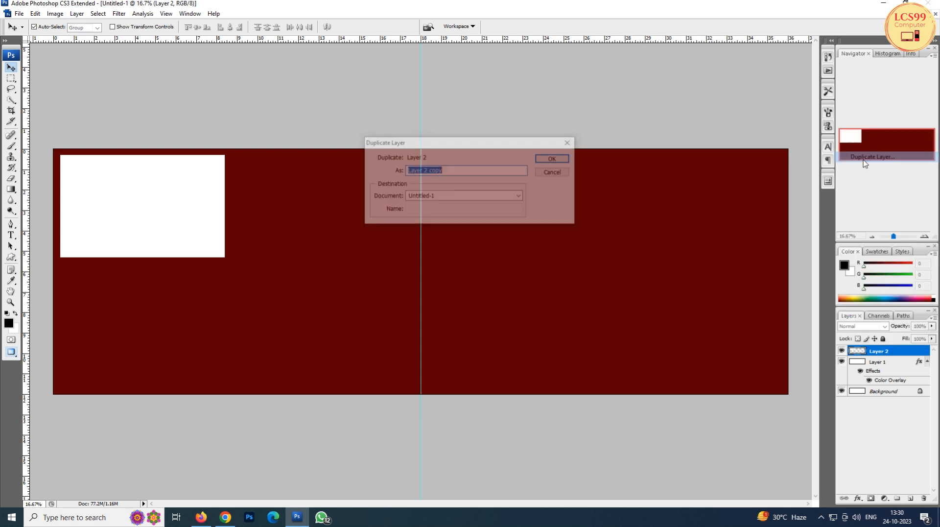
{"action": "left_click", "coordinate": [555, 158]}
{"action": "key", "text": "ctrl+t"}
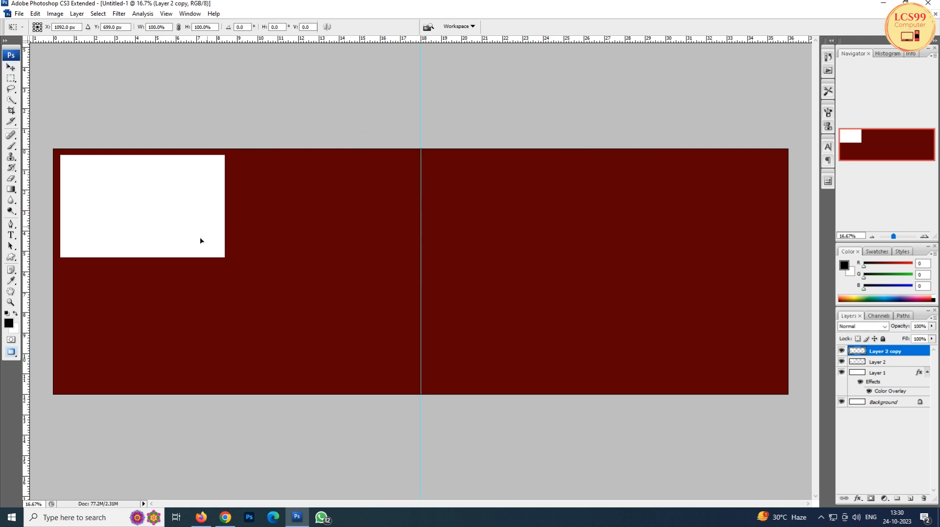
{"action": "left_click_drag", "start_coordinate": [222, 159], "coordinate": [214, 162]}
{"action": "key", "text": "Return"}
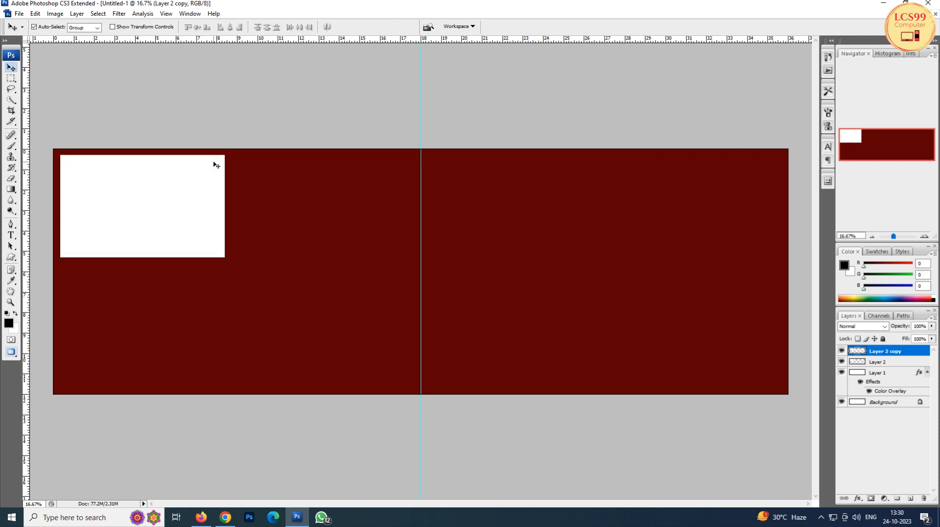
Try the Multiply blending mode on Layer 2, the larger rectangle
{"action": "right_click", "coordinate": [174, 193]}
{"action": "left_click", "coordinate": [196, 210]}
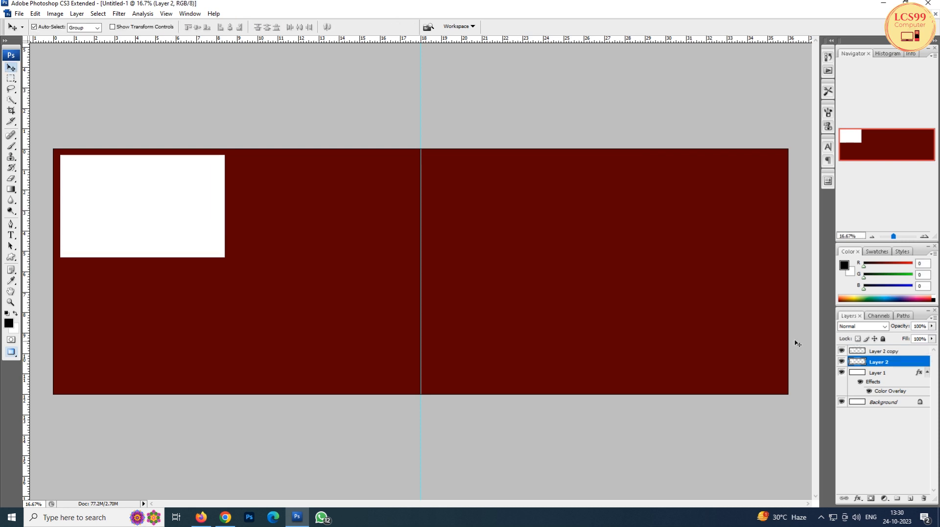
{"action": "left_click", "coordinate": [879, 327]}
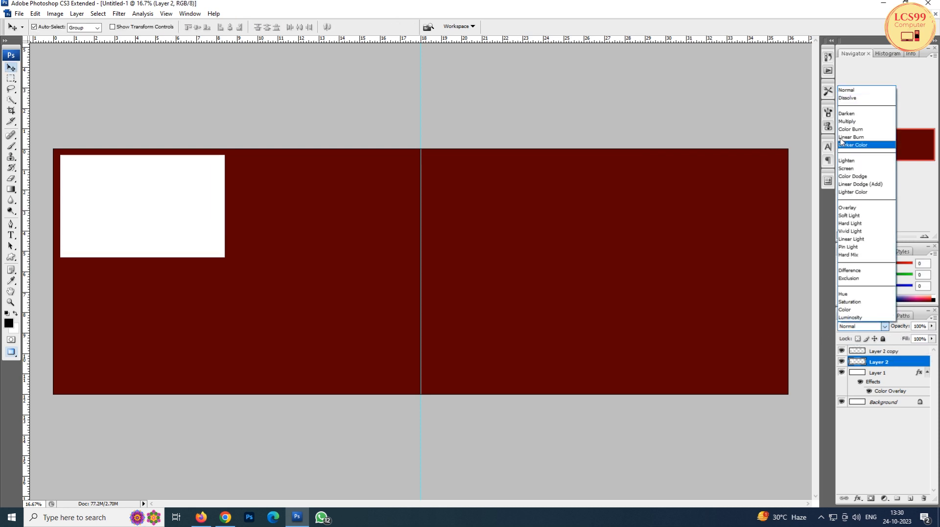
{"action": "left_click", "coordinate": [848, 122]}
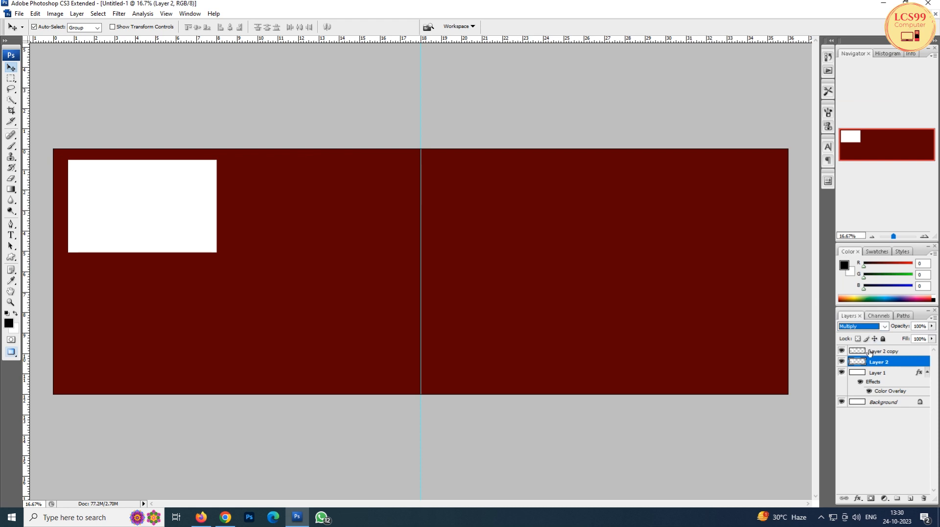
{"action": "key", "text": "ctrl+plus"}
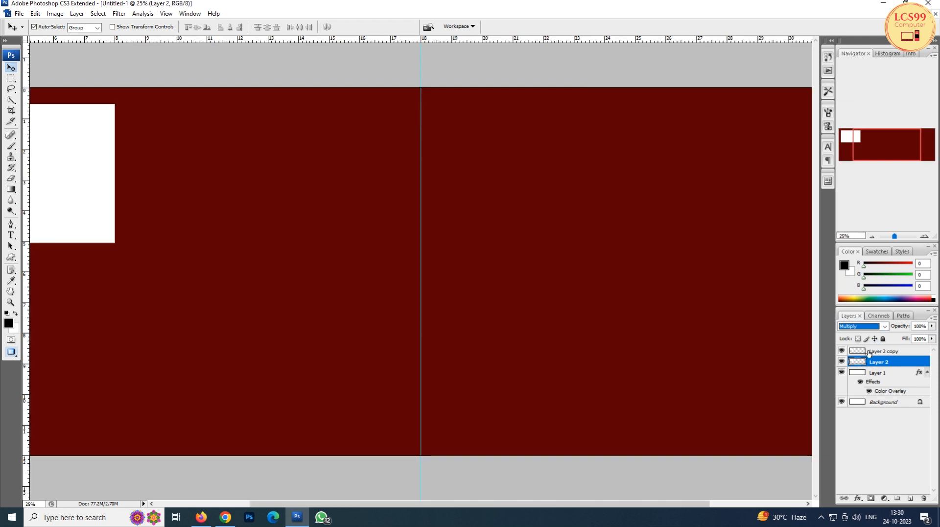
{"action": "key", "text": "ctrl+0"}
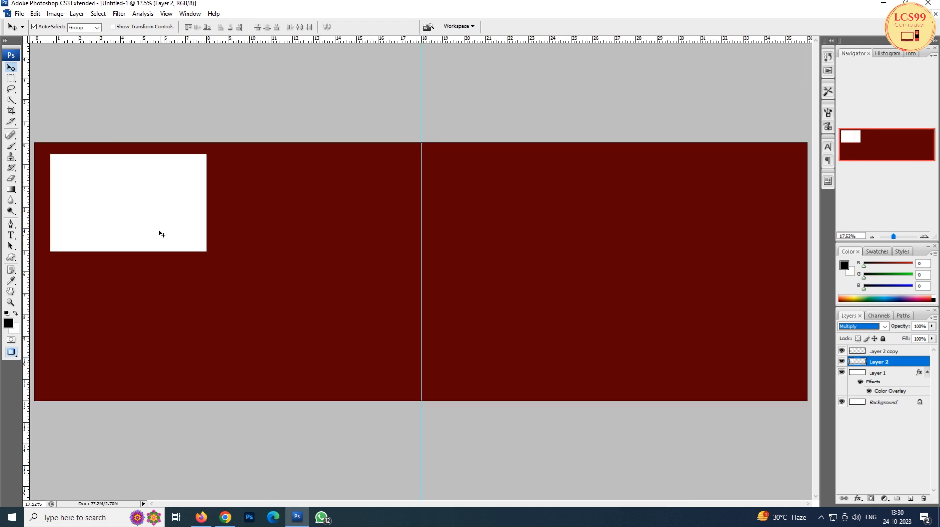
Try different blending modes on the larger rectangle's layer, Layer 2, and settle on Hard Mix
{"action": "right_click", "coordinate": [157, 211]}
{"action": "left_click", "coordinate": [174, 227]}
{"action": "left_click", "coordinate": [862, 327]}
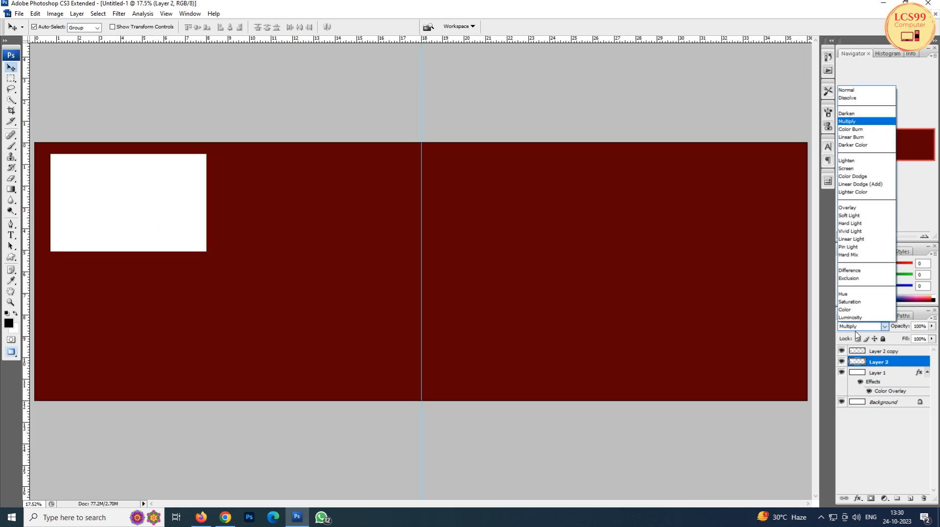
{"action": "left_click", "coordinate": [858, 100]}
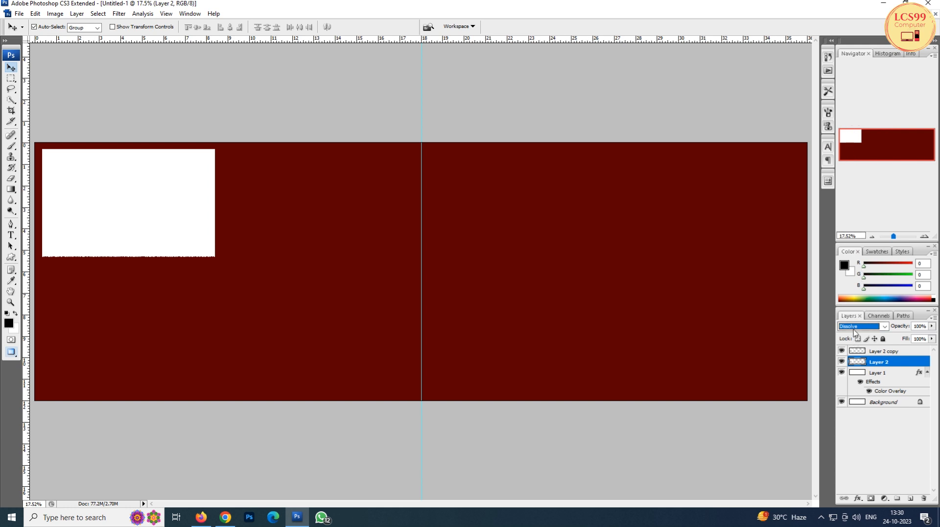
{"action": "left_click", "coordinate": [854, 327]}
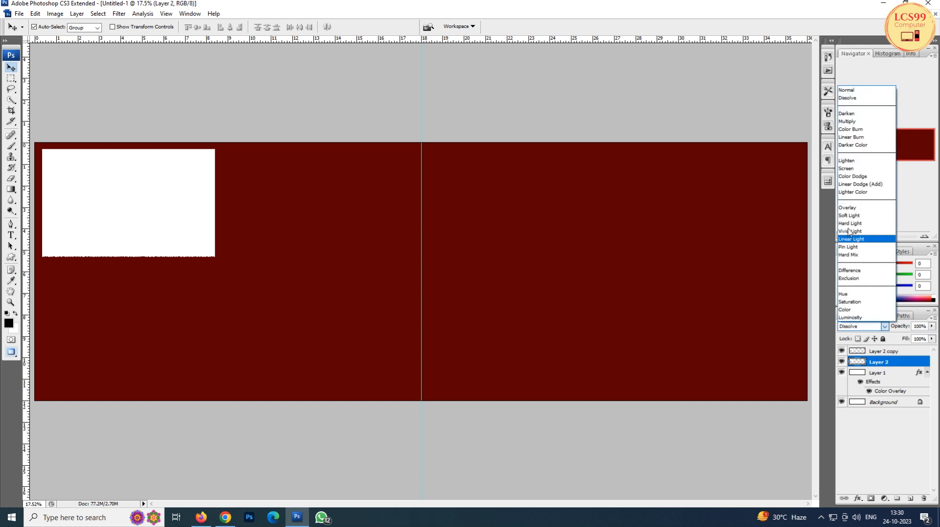
{"action": "left_click", "coordinate": [853, 176]}
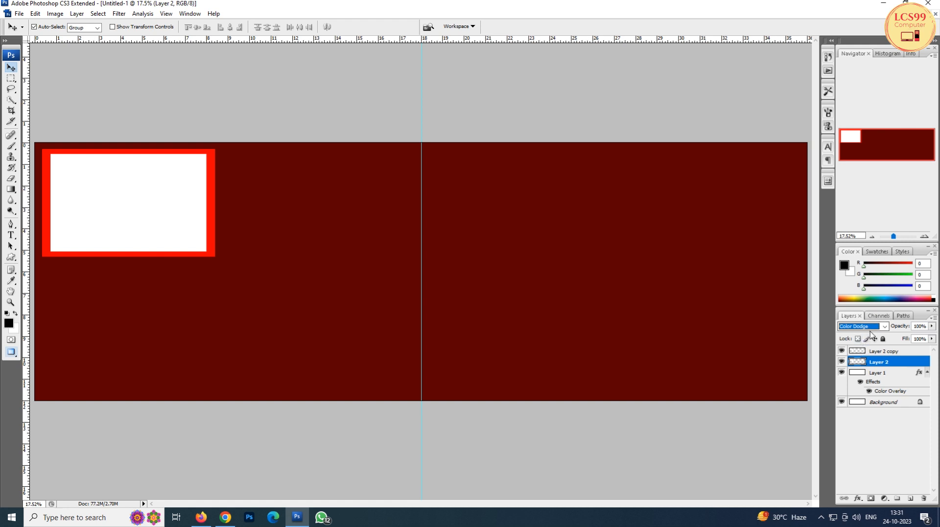
{"action": "key", "text": "Down"}
{"action": "key", "text": "Down"}
{"action": "key", "text": "Down"}
{"action": "key", "text": "Down"}
{"action": "key", "text": "Down"}
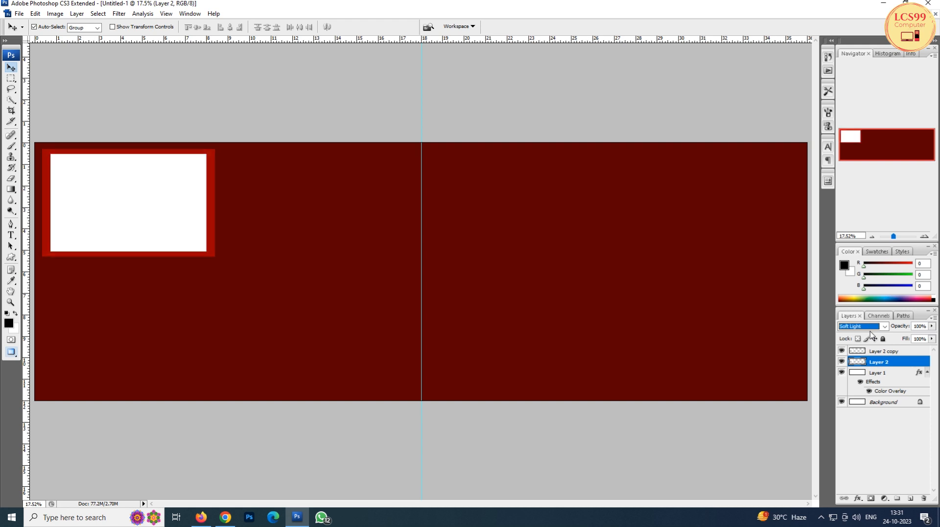
{"action": "key", "text": "Down"}
{"action": "key", "text": "Down"}
{"action": "key", "text": "Down"}
{"action": "key", "text": "Down"}
{"action": "key", "text": "Down"}
{"action": "key", "text": "Down"}
{"action": "key", "text": "Down"}
{"action": "key", "text": "Down"}
{"action": "key", "text": "Down"}
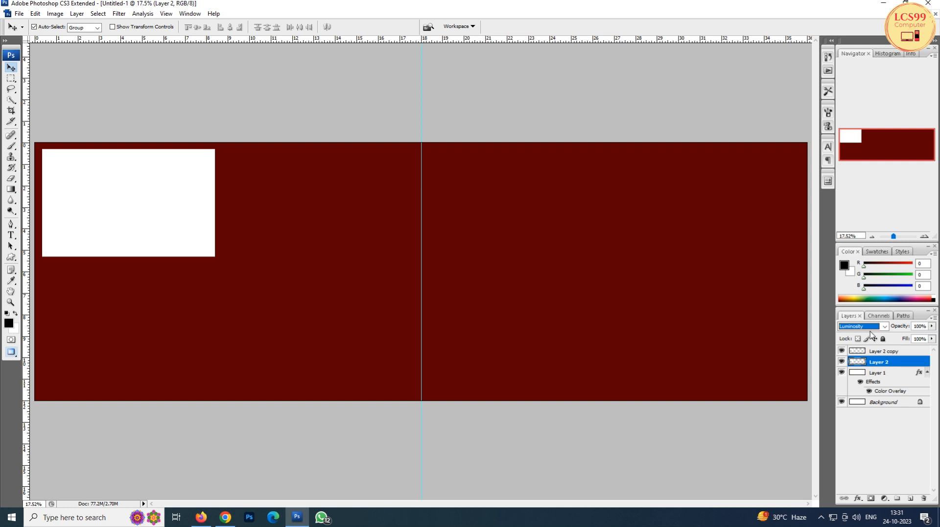
{"action": "key", "text": "Up"}
{"action": "key", "text": "Up"}
{"action": "key", "text": "Up"}
{"action": "key", "text": "Up"}
{"action": "key", "text": "Up"}
{"action": "key", "text": "Up"}
{"action": "key", "text": "Up"}
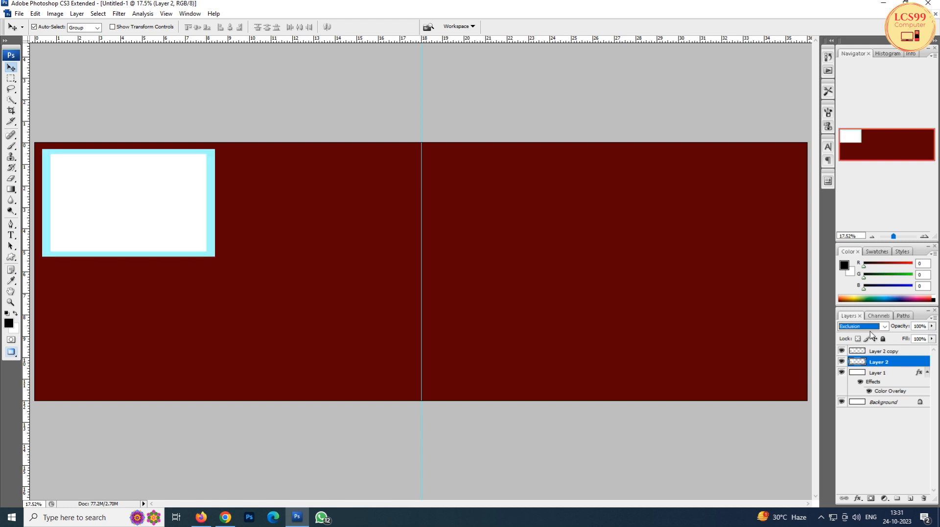
{"action": "key", "text": "Down"}
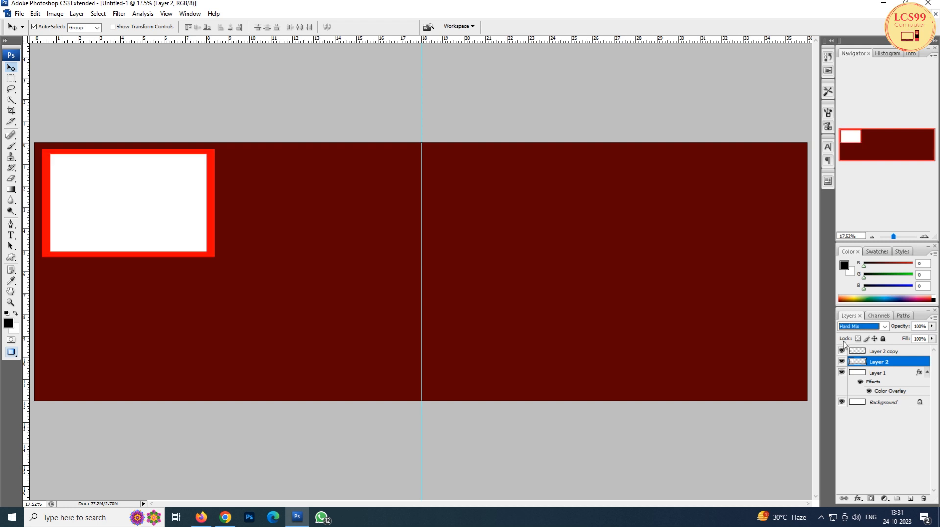
Lower the opacity of Layer 2 to 37%
{"action": "left_click", "coordinate": [932, 325]}
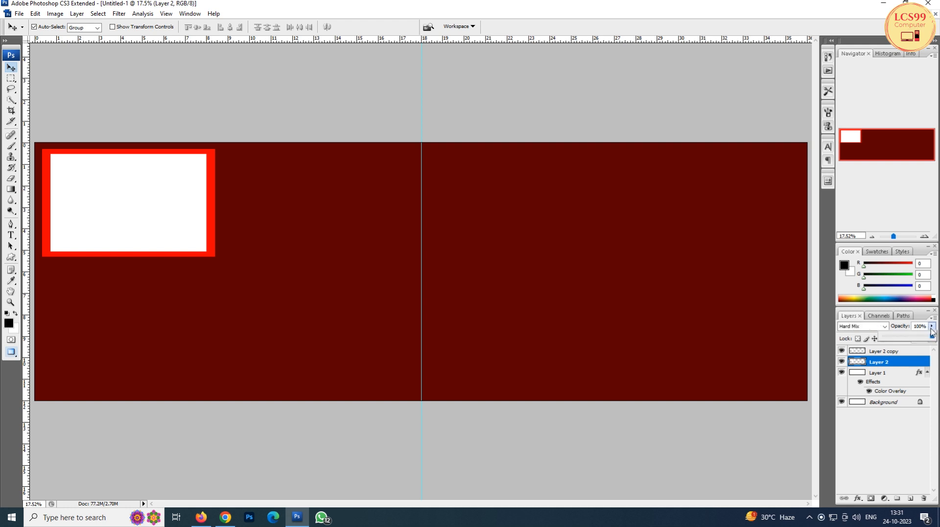
{"action": "mouse_move", "coordinate": [910, 336]}
{"action": "left_mouse_down"}
{"action": "mouse_move", "coordinate": [887, 337]}
{"action": "mouse_move", "coordinate": [900, 337]}
{"action": "left_mouse_up"}
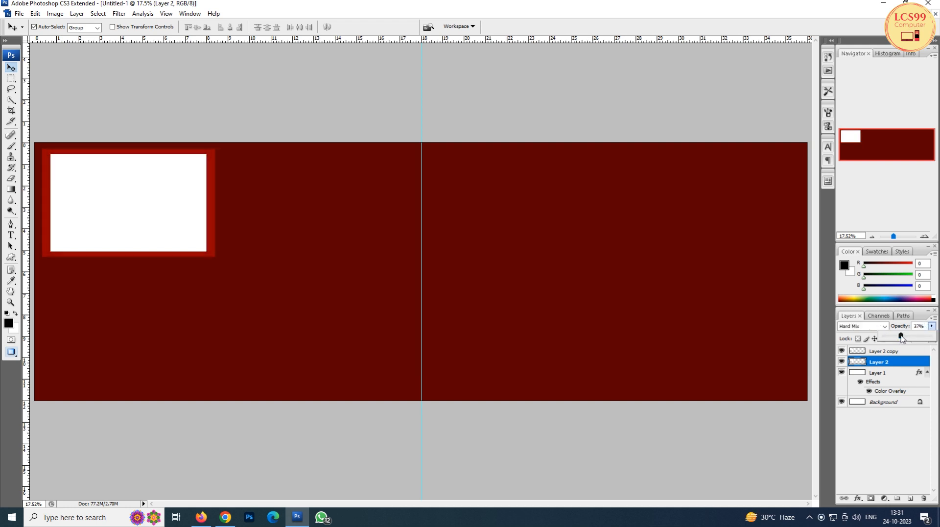
{"action": "left_click", "coordinate": [932, 326]}
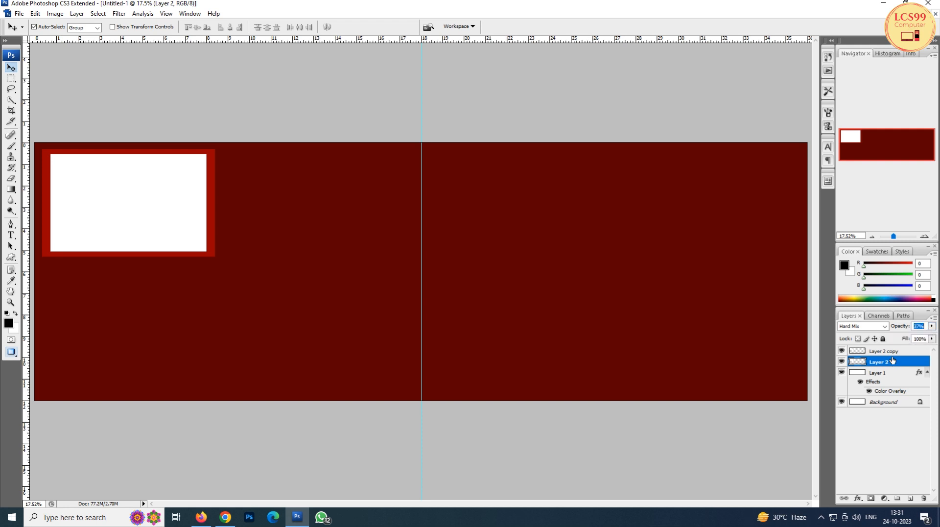
Duplicate Layer 2 and Layer 2 copy together and place the bordered copy directly below the original box
{"action": "left_click", "coordinate": [888, 351], "text": "shift"}
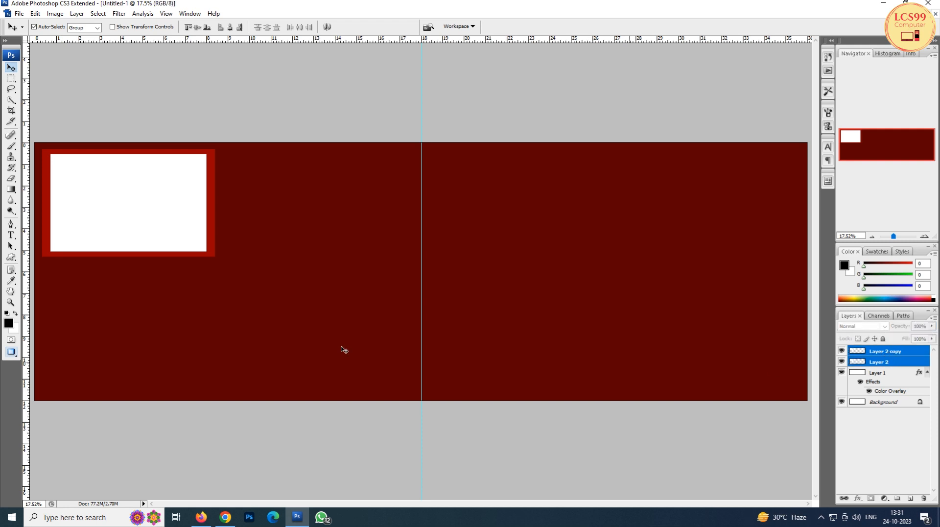
{"action": "left_click_drag", "start_coordinate": [113, 213], "coordinate": [107, 328]}
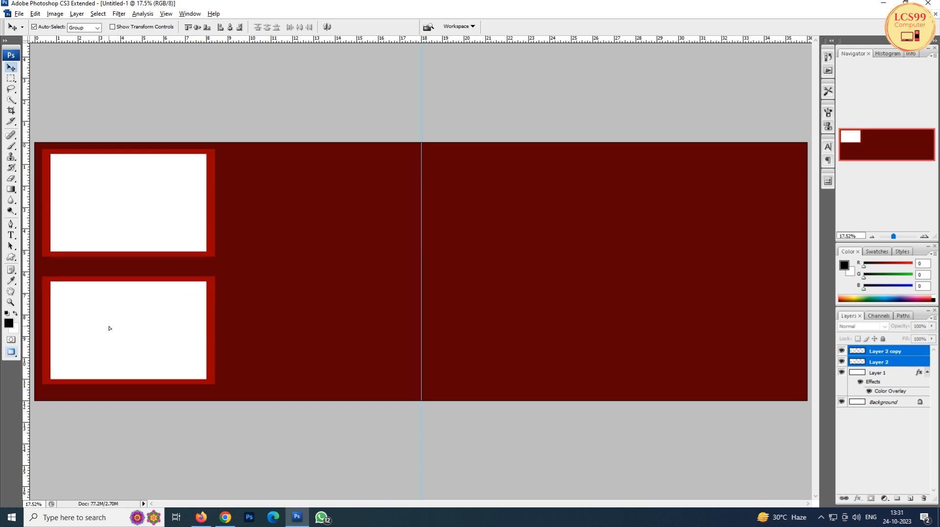
{"action": "left_click", "coordinate": [137, 228]}
Copy a tall rectangular area about 7.3 by 10.4 inches from Layer 1, between the bordered boxes and the centre guide, to a new layer
{"action": "left_click", "coordinate": [251, 260]}
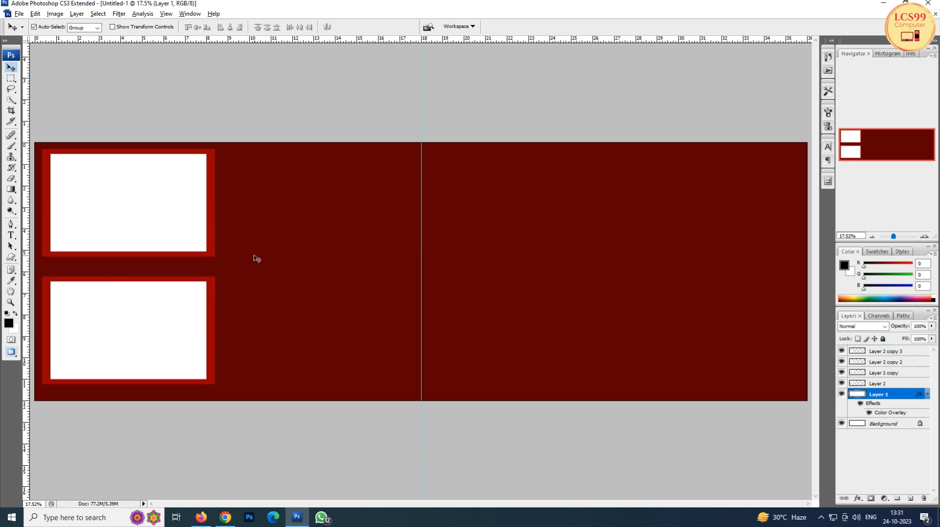
{"action": "key", "text": "m"}
{"action": "left_click_drag", "start_coordinate": [354, 322], "coordinate": [399, 384]}
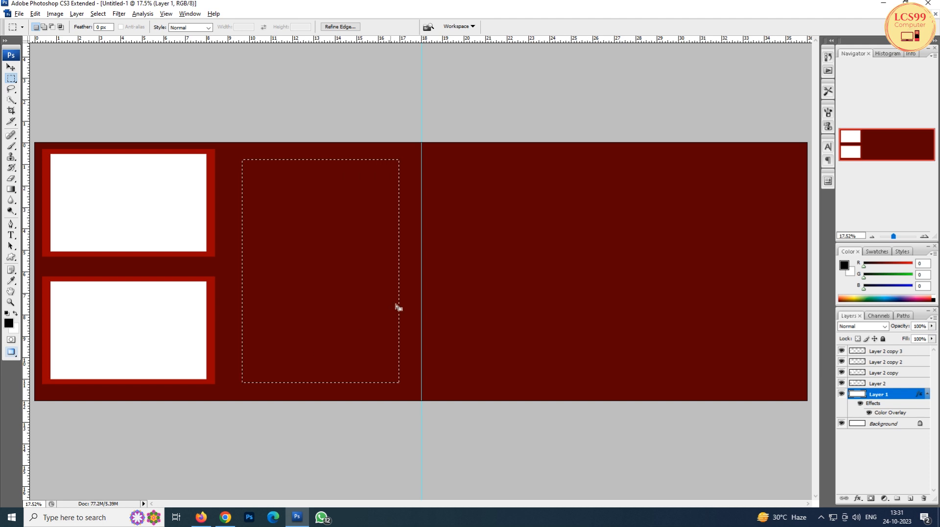
{"action": "key", "text": "v"}
{"action": "right_click", "coordinate": [475, 256]}
{"action": "left_click", "coordinate": [495, 265]}
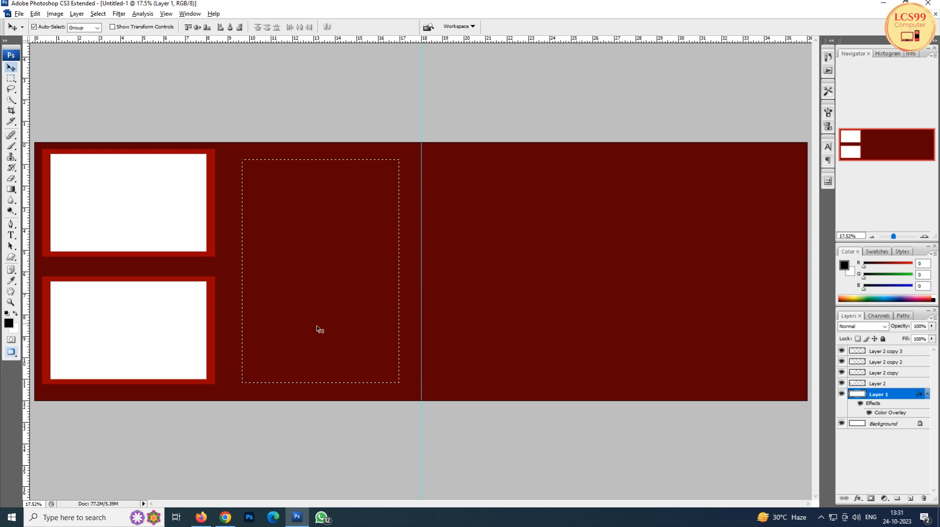
{"action": "key", "text": "ctrl+j"}
Scale the tall white rectangle up to 106.8% about its centre and widen it slightly on both sides
{"action": "key", "text": "ctrl+t"}
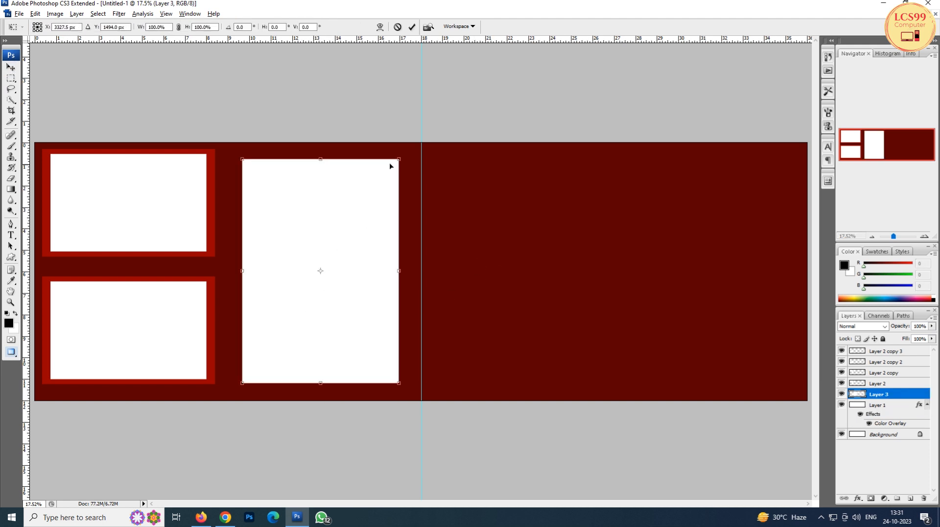
{"action": "mouse_move", "coordinate": [398, 158]}
{"action": "left_mouse_down"}
{"action": "mouse_move", "coordinate": [411, 149]}
{"action": "mouse_move", "coordinate": [404, 151]}
{"action": "left_mouse_up"}
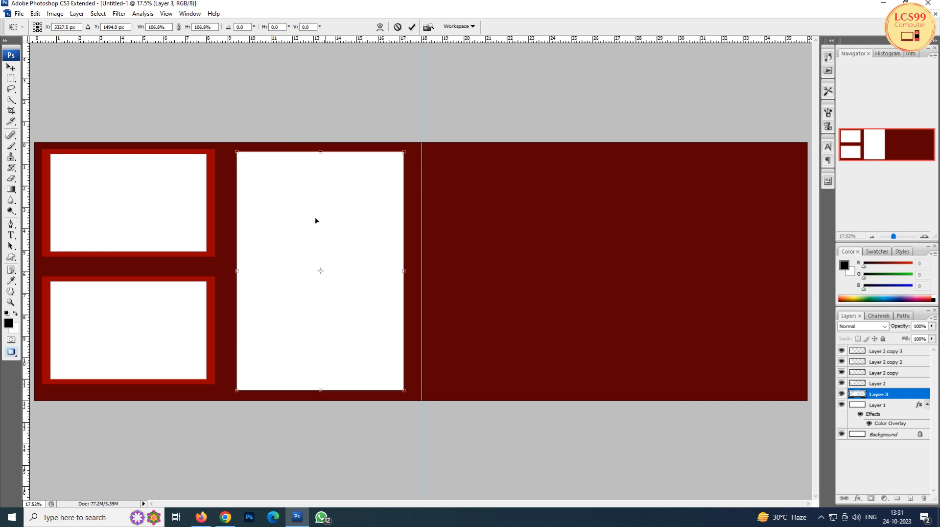
{"action": "left_click_drag", "start_coordinate": [236, 272], "coordinate": [226, 272]}
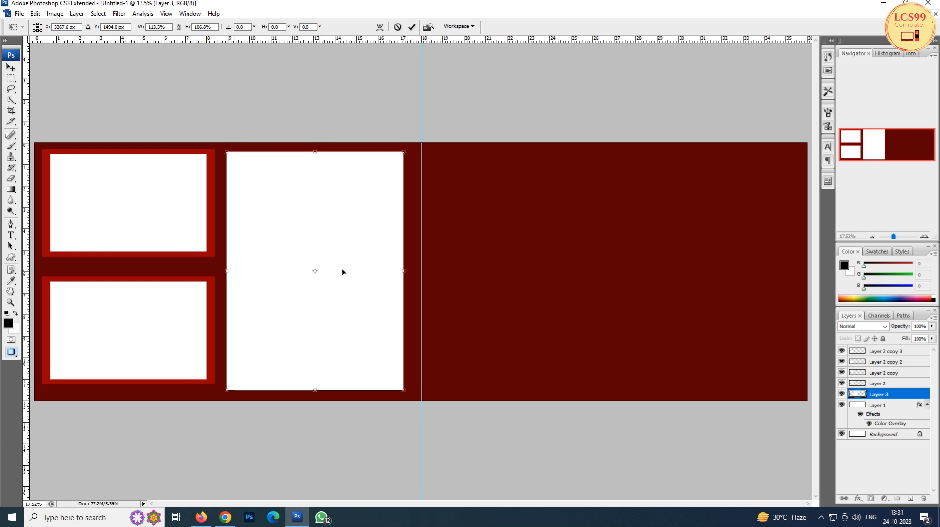
{"action": "left_click_drag", "start_coordinate": [404, 266], "coordinate": [413, 271]}
{"action": "key", "text": "Return"}
Duplicate Layer 3 as Layer 3 copy in the same document
{"action": "right_click", "coordinate": [329, 231]}
{"action": "left_click", "coordinate": [339, 233]}
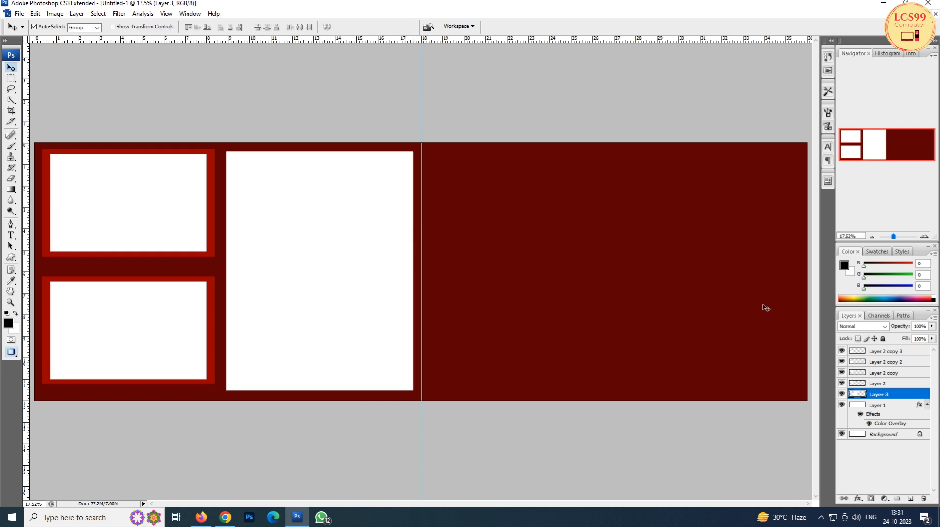
{"action": "right_click", "coordinate": [877, 397]}
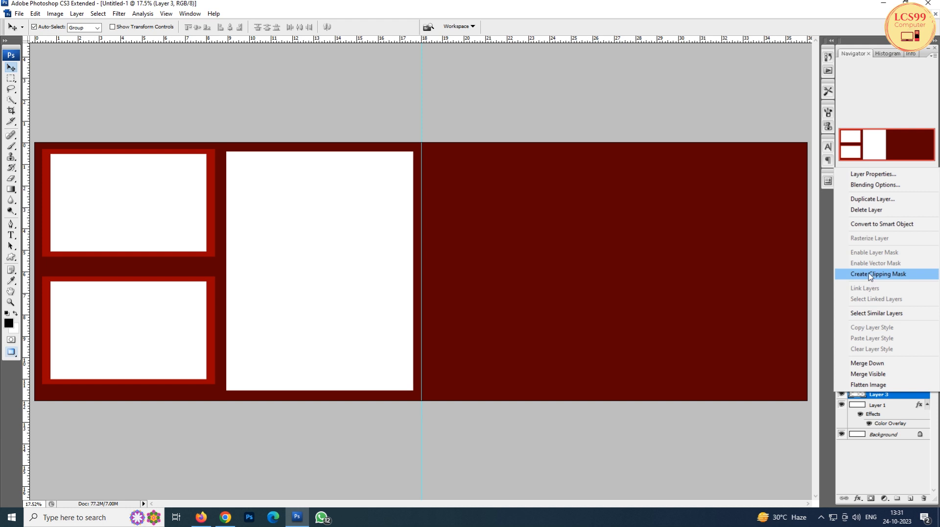
{"action": "left_click", "coordinate": [867, 199]}
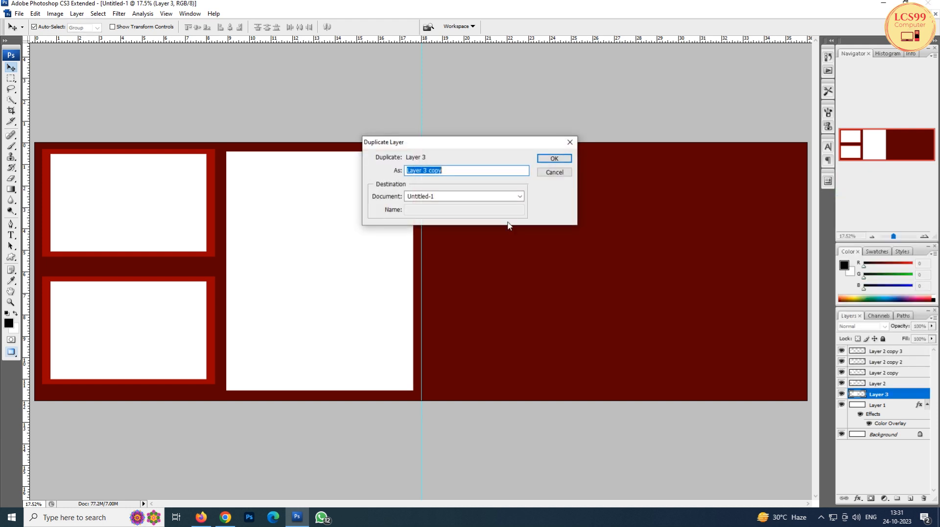
{"action": "left_click", "coordinate": [551, 158]}
Scale Layer 3 copy down to 93.7% about its centre, leaving a border of Layer 3 around it
{"action": "right_click", "coordinate": [315, 240]}
{"action": "left_click", "coordinate": [327, 256]}
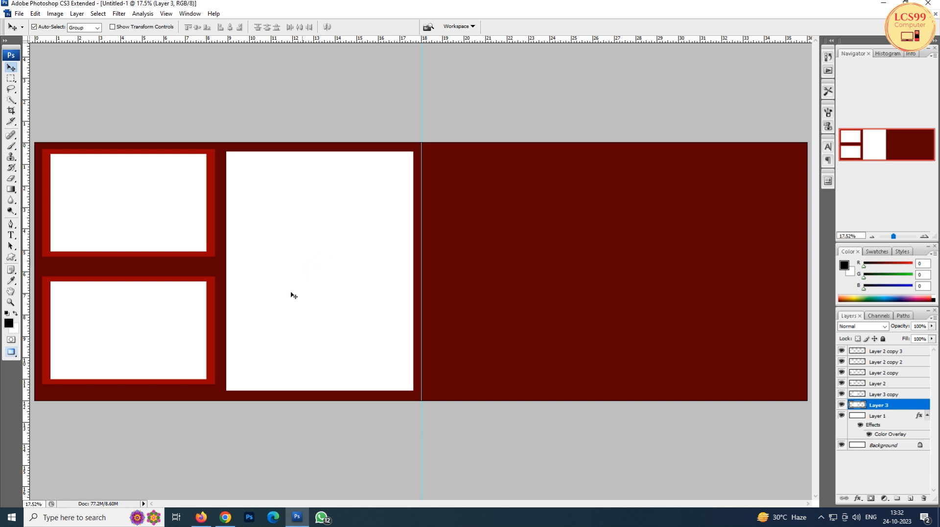
{"action": "right_click", "coordinate": [328, 251]}
{"action": "left_click", "coordinate": [347, 261]}
{"action": "right_click", "coordinate": [343, 244]}
{"action": "left_click", "coordinate": [355, 249]}
{"action": "key", "text": "ctrl+t"}
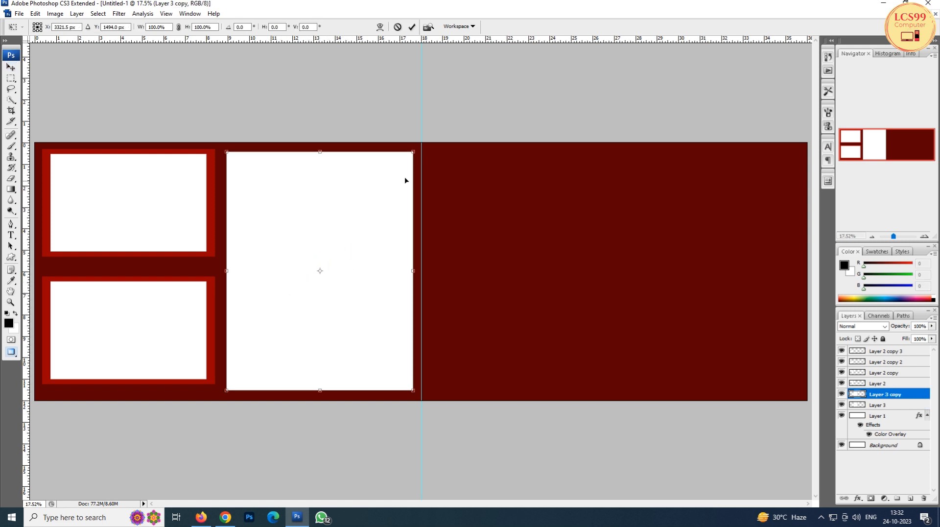
{"action": "left_click_drag", "start_coordinate": [413, 152], "coordinate": [405, 160]}
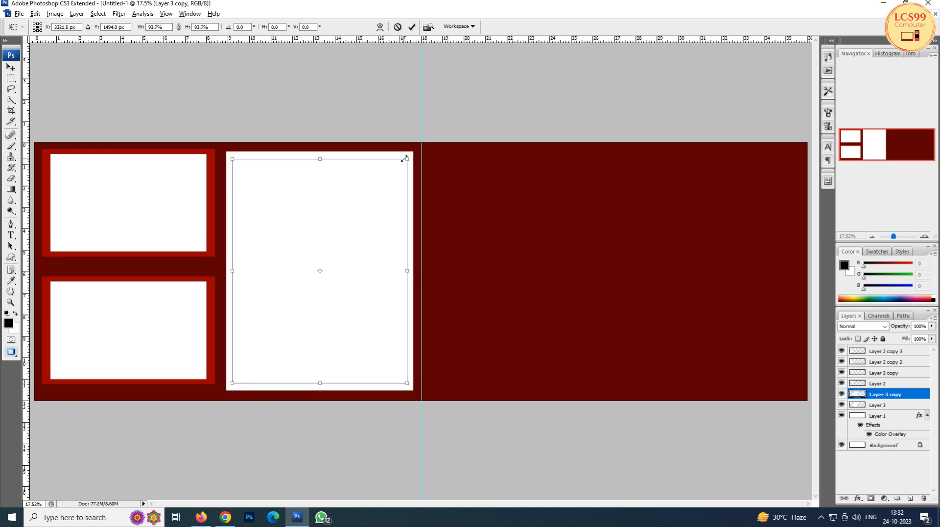
{"action": "key", "text": "Return"}
Set the blending mode of Layer 3, the larger tall rectangle, to Color Dodge
{"action": "right_click", "coordinate": [333, 197]}
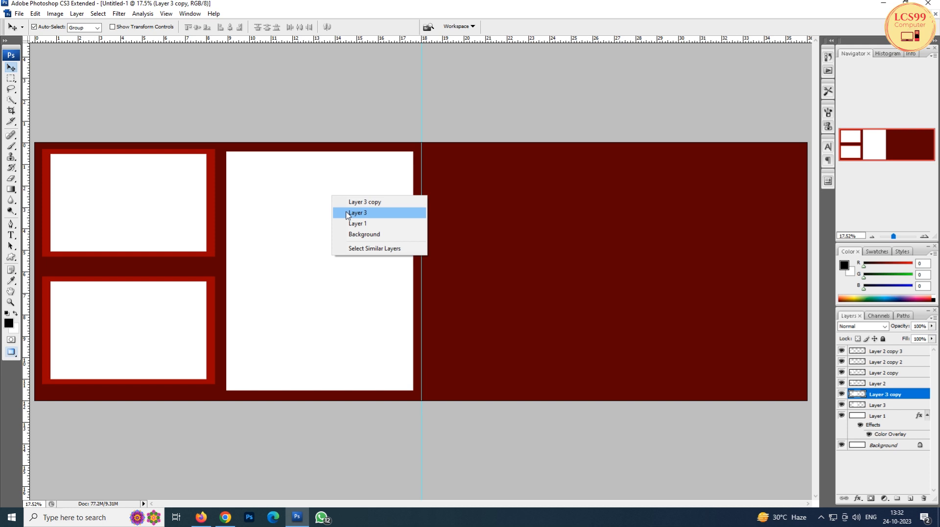
{"action": "left_click", "coordinate": [347, 214]}
{"action": "key", "text": "shift+plus"}
{"action": "key", "text": "shift+plus"}
{"action": "key", "text": "shift+plus"}
{"action": "key", "text": "shift+plus"}
{"action": "key", "text": "shift+plus"}
{"action": "key", "text": "shift+plus"}
{"action": "key", "text": "shift+plus"}
{"action": "key", "text": "shift+plus"}
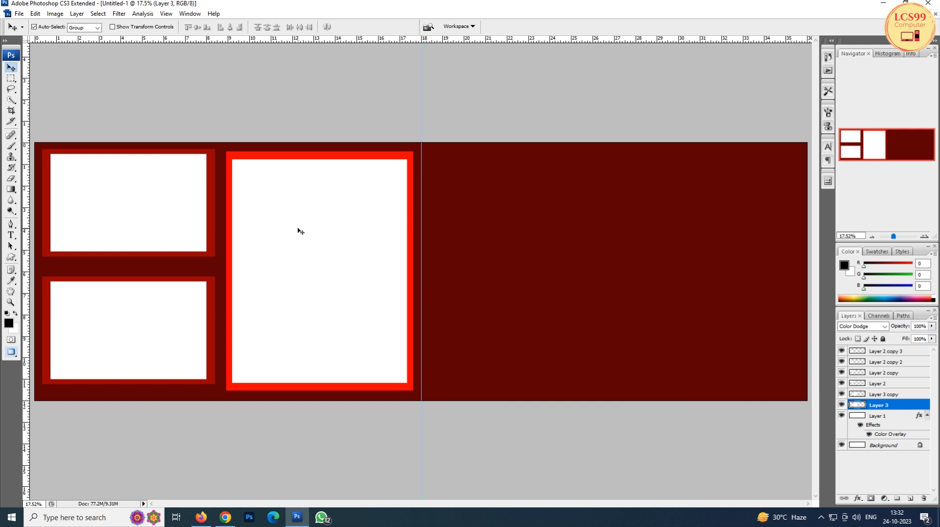
Outline a 10 px radius rounded rectangle about 10.7 by 5.2 inches just right of the centre guide and make it a selection on Layer 1
{"action": "left_click", "coordinate": [515, 228]}
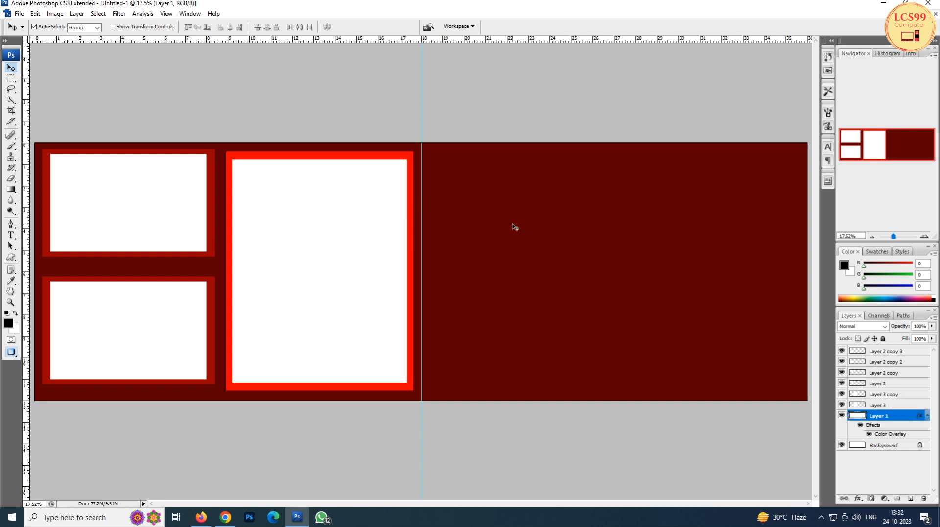
{"action": "right_click", "coordinate": [515, 227]}
{"action": "left_click", "coordinate": [525, 230]}
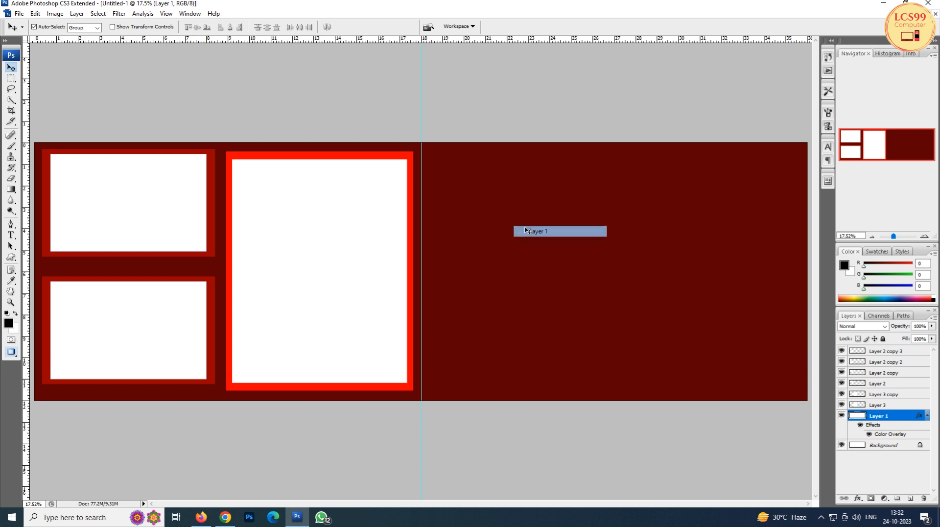
{"action": "key", "text": "m"}
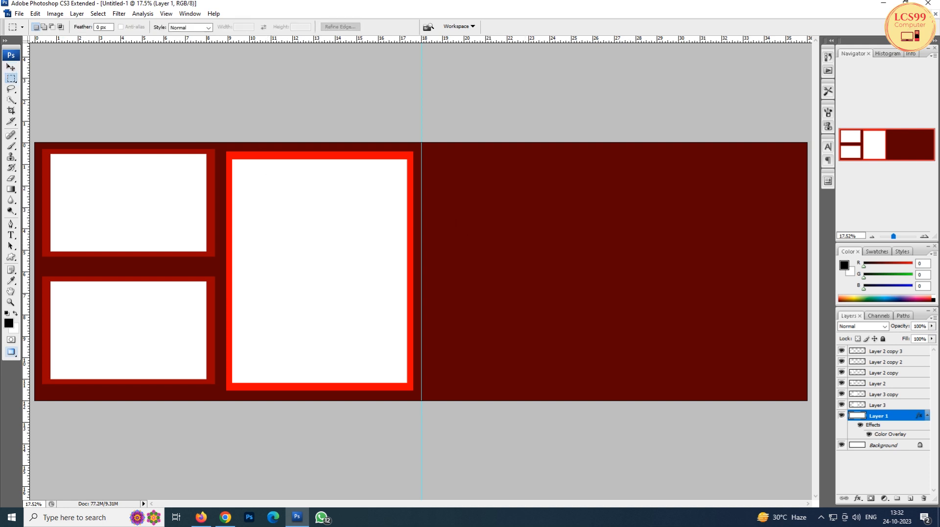
{"action": "left_click", "coordinate": [11, 82]}
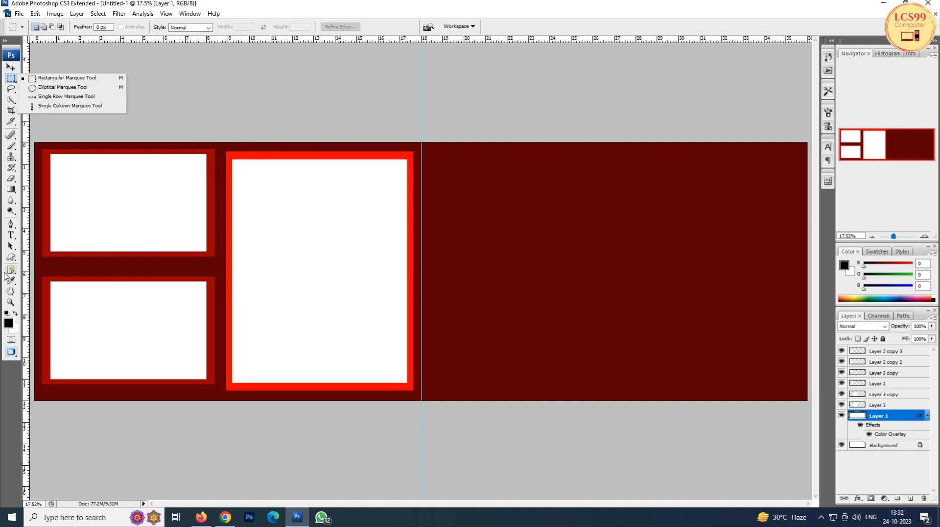
{"action": "left_click", "coordinate": [11, 258]}
{"action": "left_click", "coordinate": [12, 258]}
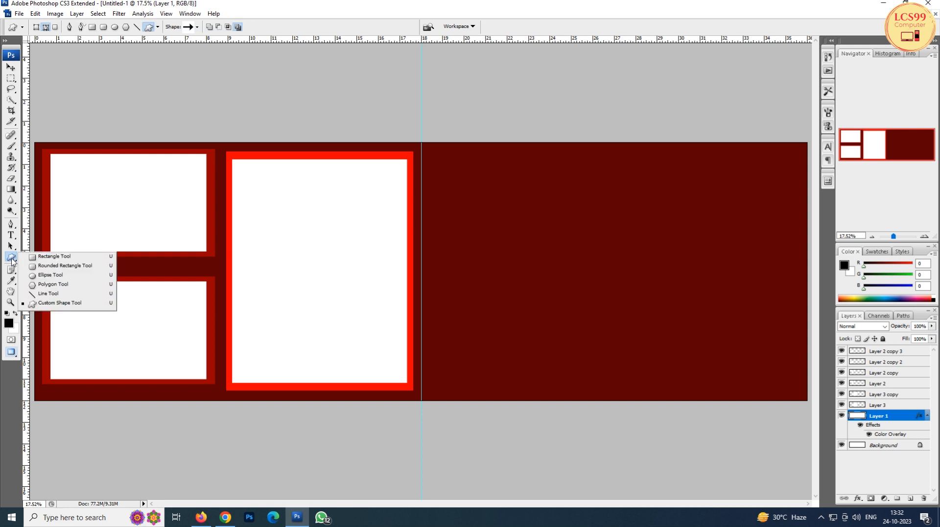
{"action": "left_click", "coordinate": [49, 267]}
{"action": "left_click_drag", "start_coordinate": [437, 156], "coordinate": [667, 268]}
{"action": "key", "text": "ctrl+Return"}
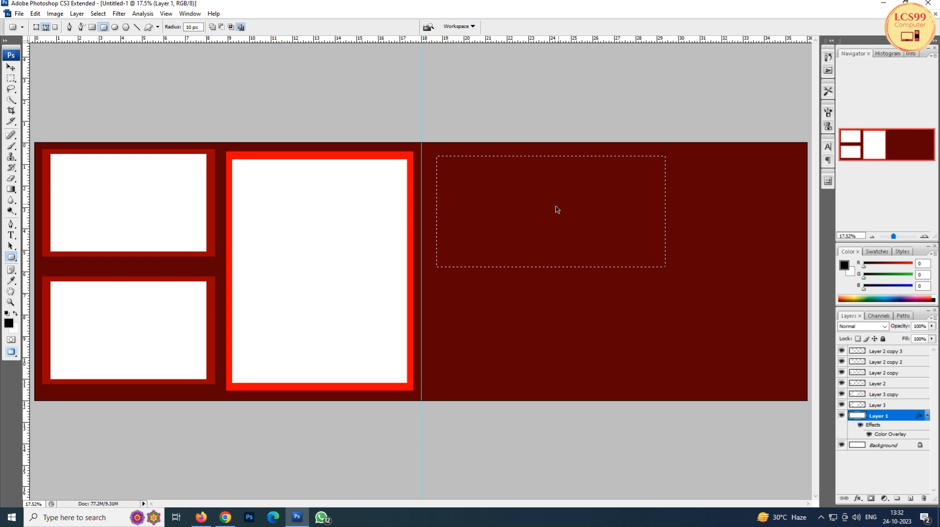
Copy the selected area of Layer 1, deselect, paste it as a new layer and move it to the upper part of the right half
{"action": "key", "text": "ctrl+c"}
{"action": "key", "text": "ctrl+d"}
{"action": "key", "text": "v"}
{"action": "key", "text": "ctrl+v"}
{"action": "left_click_drag", "start_coordinate": [477, 278], "coordinate": [601, 215]}
Narrow the new white box on Layer 4 from its right side to about 8.5 inches wide
{"action": "key", "text": "ctrl+t"}
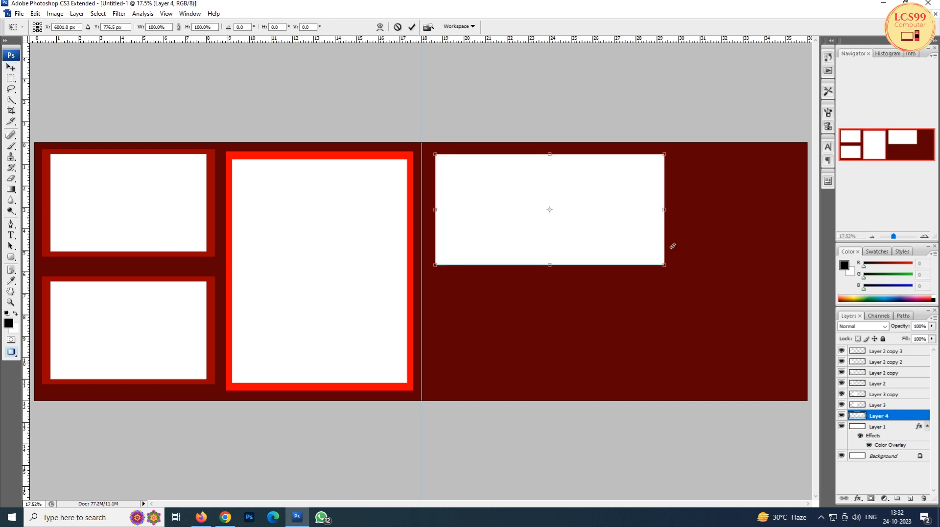
{"action": "left_click_drag", "start_coordinate": [669, 207], "coordinate": [620, 218]}
{"action": "key", "text": "Return"}
Lasso the right end of the page on Layer 1 with a wavy freehand left edge and copy the area to a new layer
{"action": "right_click", "coordinate": [703, 228]}
{"action": "left_click", "coordinate": [710, 231]}
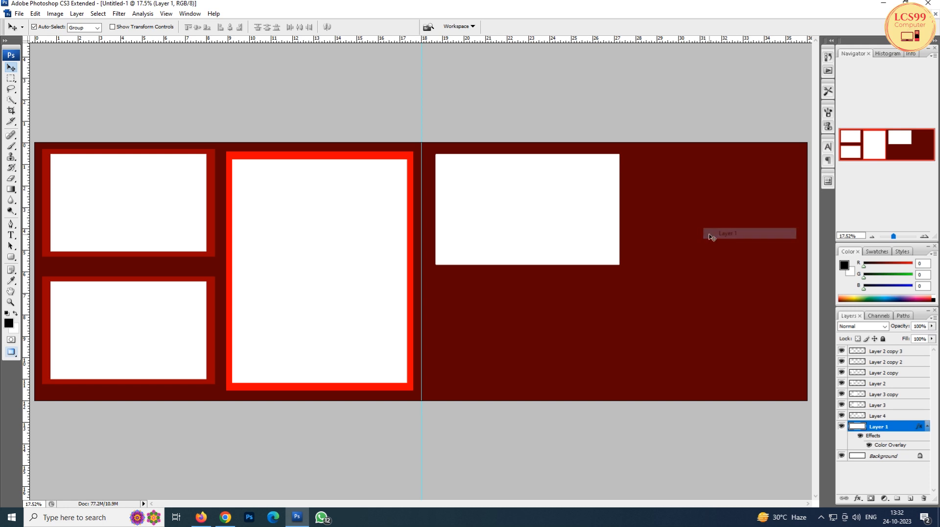
{"action": "key", "text": "l"}
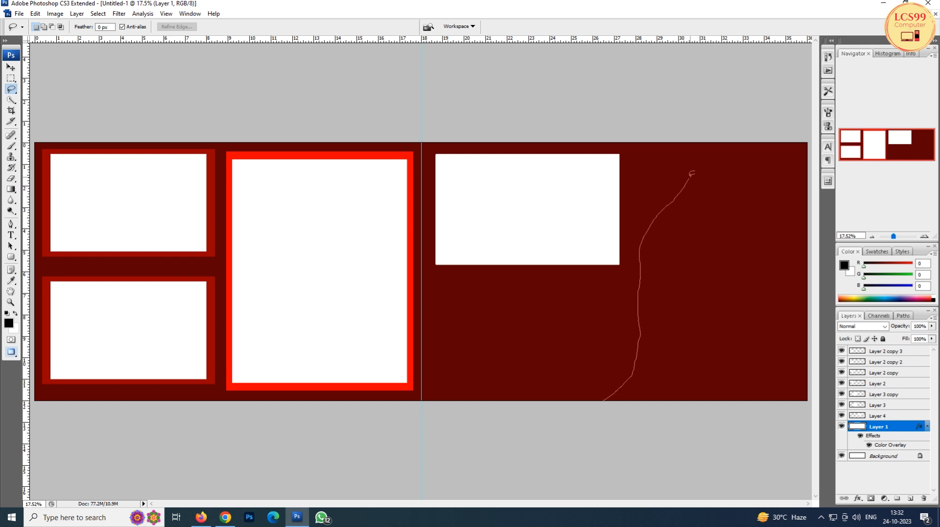
{"action": "left_click_drag", "start_coordinate": [690, 137], "coordinate": [691, 139]}
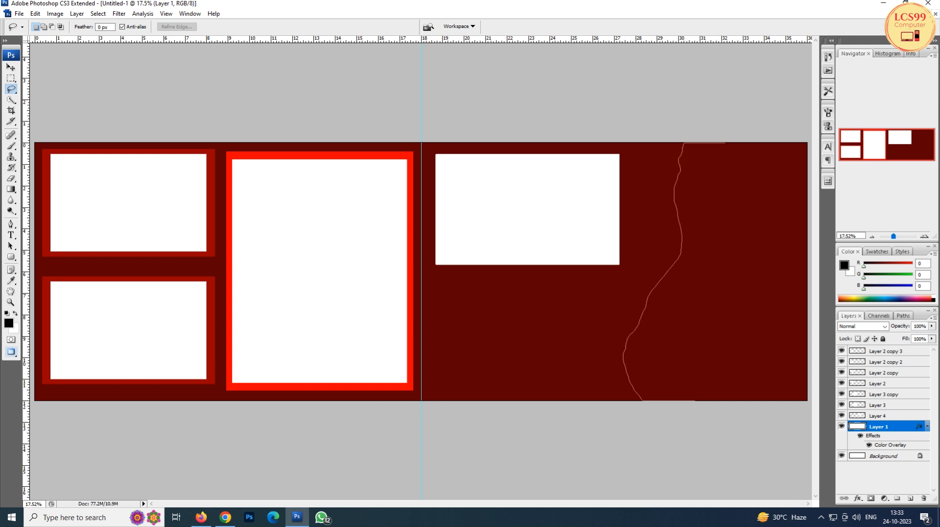
{"action": "key", "text": "v"}
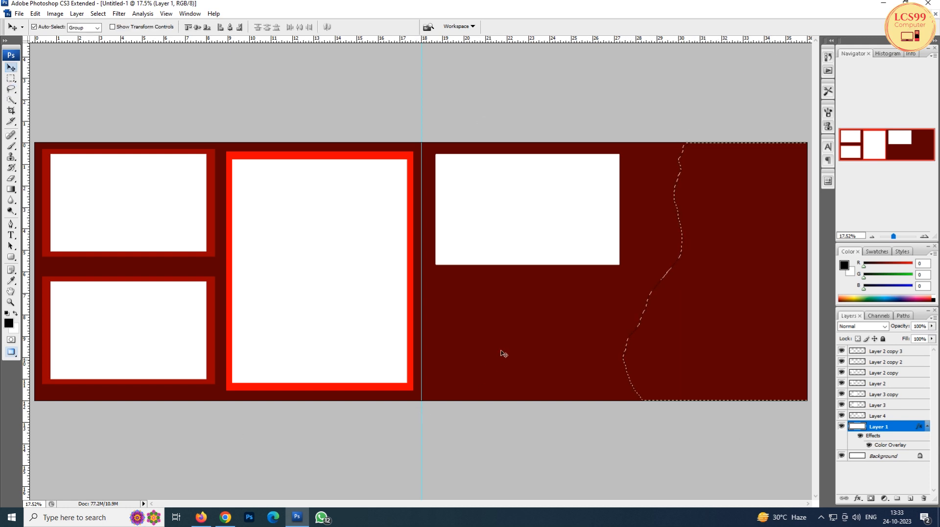
{"action": "right_click", "coordinate": [515, 333]}
{"action": "left_click", "coordinate": [539, 338]}
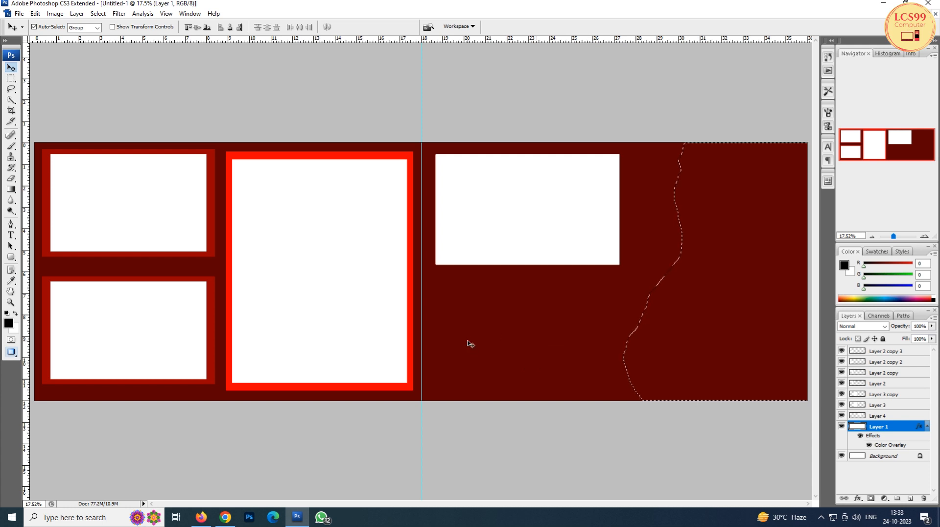
{"action": "key", "text": "ctrl+j"}
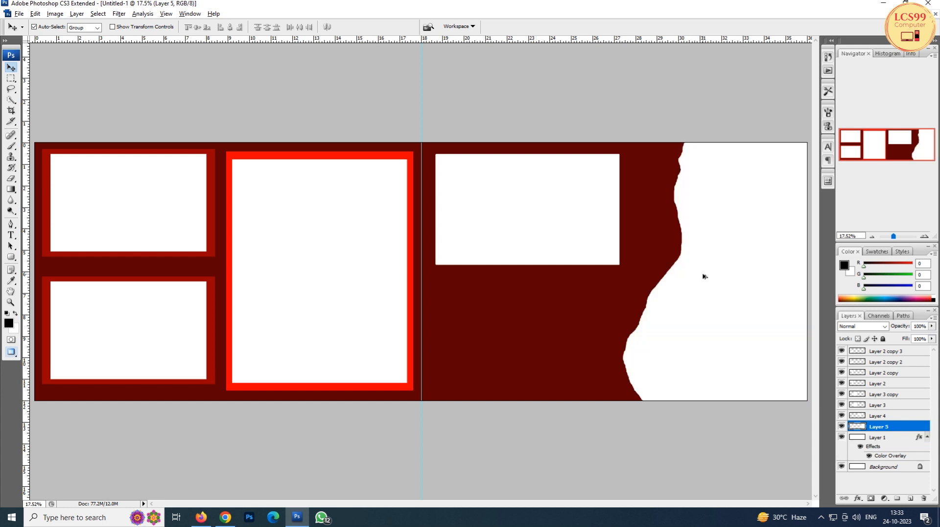
Duplicate the wavy-edged shape with the copy offset slightly to the right, and set the opacity of the original Layer 5 to 77%
{"action": "key", "text": "ctrl+j"}
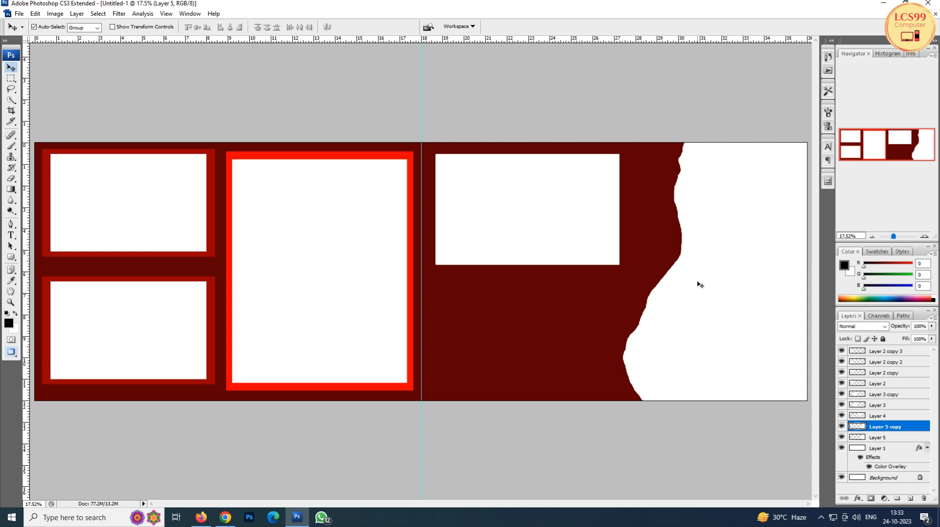
{"action": "right_click", "coordinate": [700, 285]}
{"action": "left_click", "coordinate": [711, 298]}
{"action": "key", "text": "7"}
{"action": "key", "text": "7"}
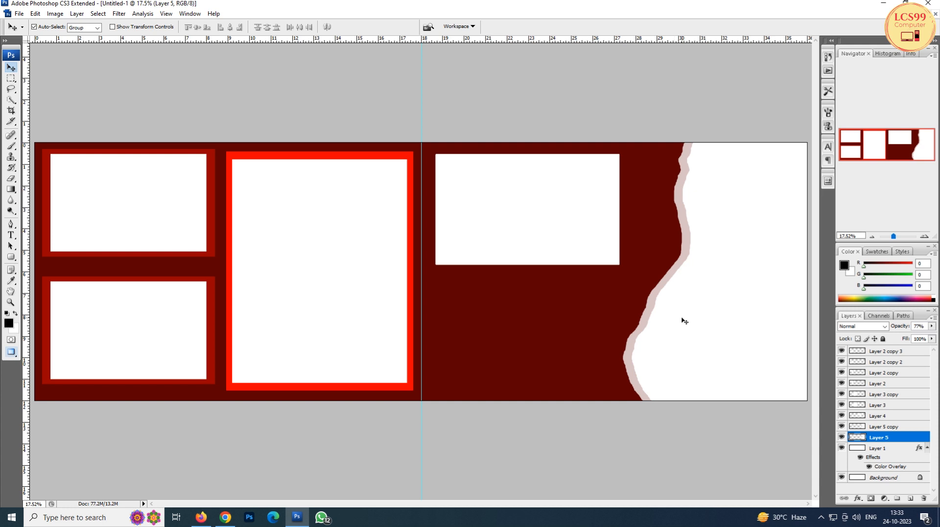
Turn Layer 5 black with a Hue/Saturation adjustment, setting Lightness to -100
{"action": "right_click", "coordinate": [703, 303]}
{"action": "left_click", "coordinate": [715, 318]}
{"action": "key", "text": "ctrl+u"}
{"action": "left_click", "coordinate": [545, 155]}
{"action": "left_click", "coordinate": [55, 13]}
{"action": "mouse_move", "coordinate": [74, 38]}
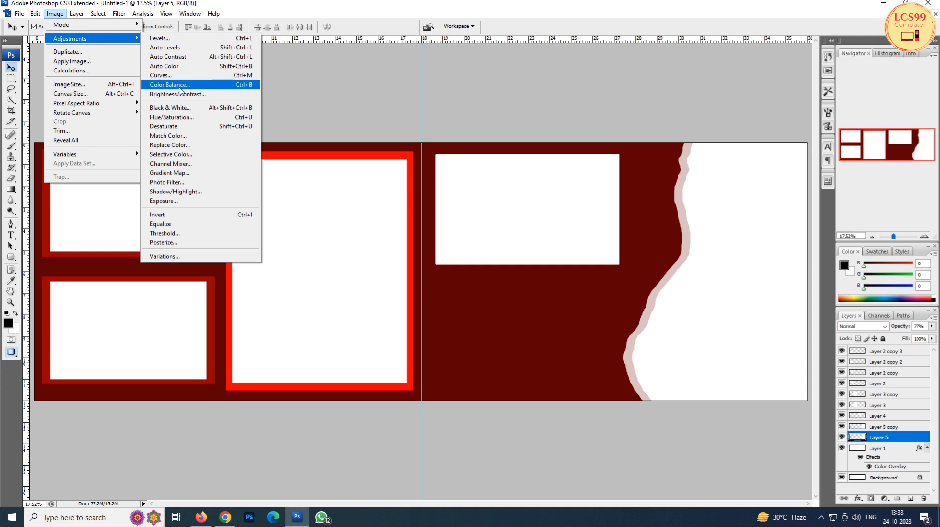
{"action": "left_click", "coordinate": [171, 117]}
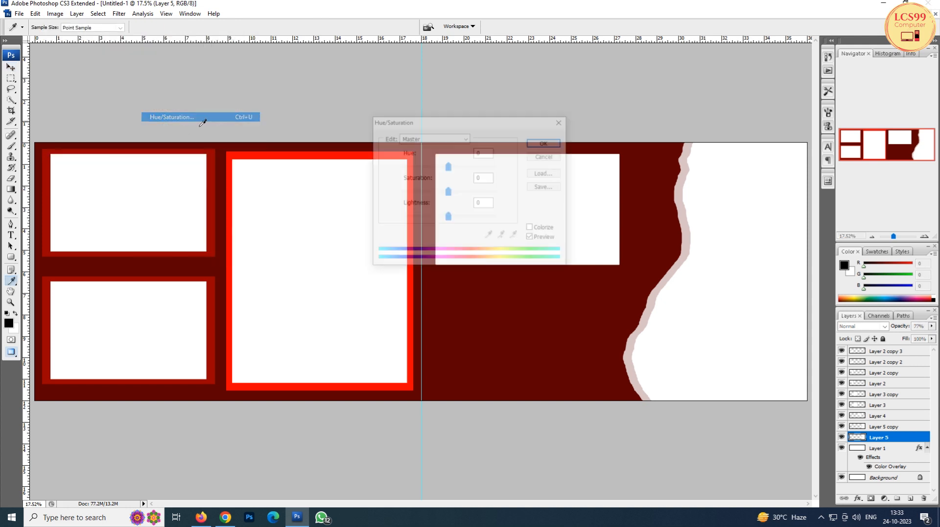
{"action": "left_click_drag", "start_coordinate": [443, 217], "coordinate": [394, 233]}
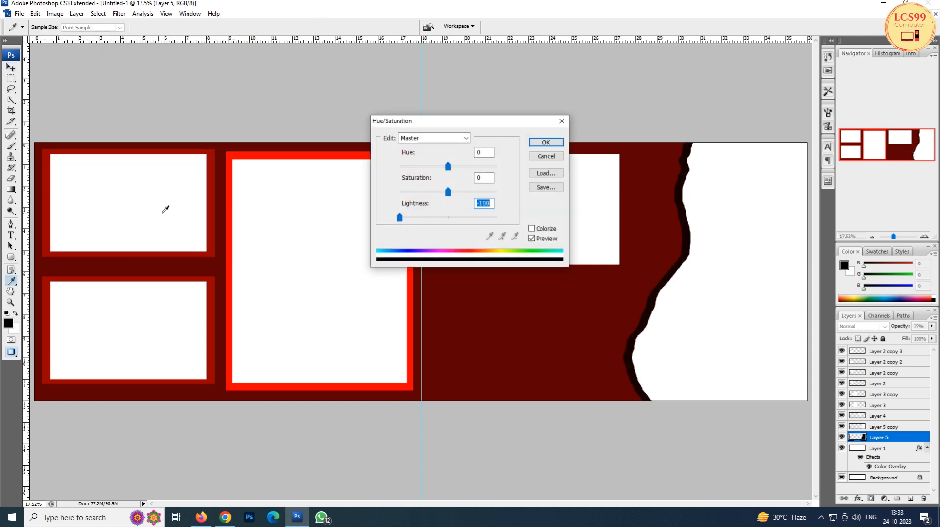
{"action": "left_click", "coordinate": [547, 143]}
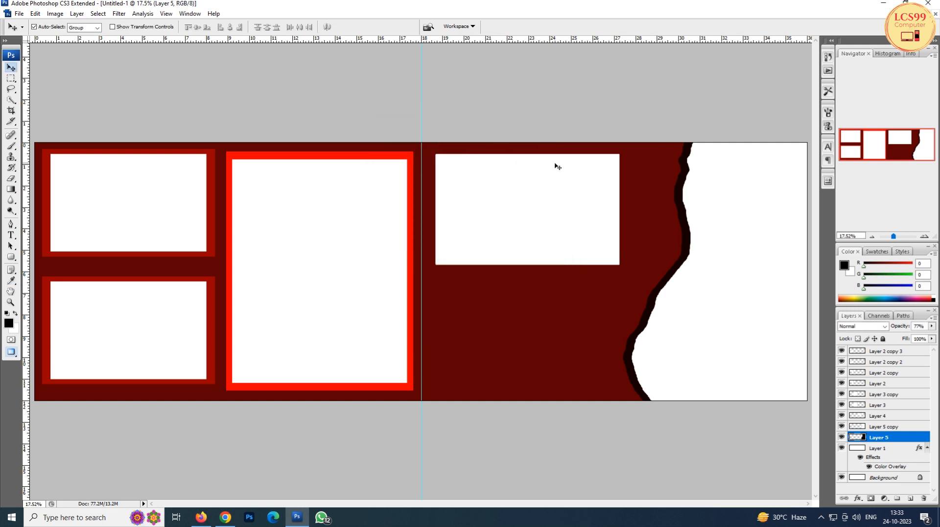
Select the black wavy-edged shape on Layer 5 and set its opacity to 66%
{"action": "right_click", "coordinate": [715, 260]}
{"action": "left_click", "coordinate": [733, 244]}
{"action": "right_click", "coordinate": [733, 244]}
{"action": "left_click", "coordinate": [745, 262]}
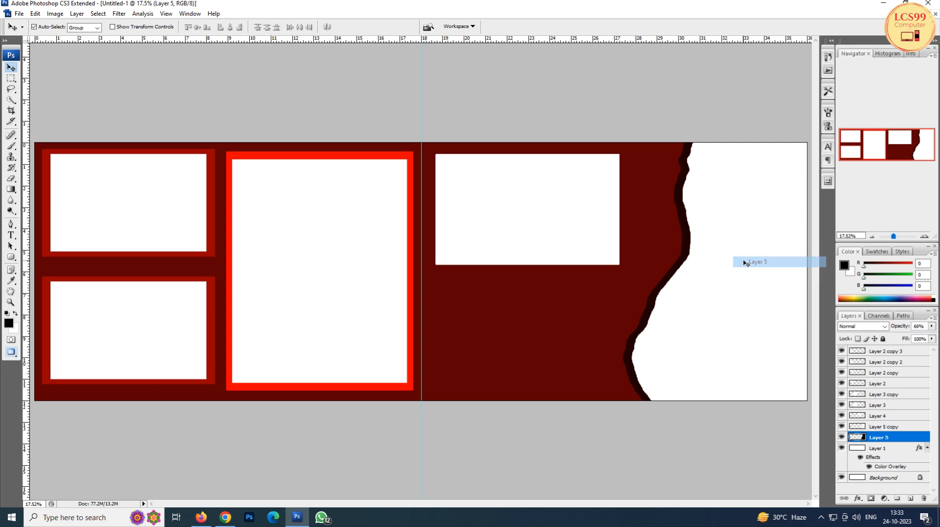
Enlarge the white photo box on Layer 4 and move it down into the lower half of the page
{"action": "left_click", "coordinate": [482, 192]}
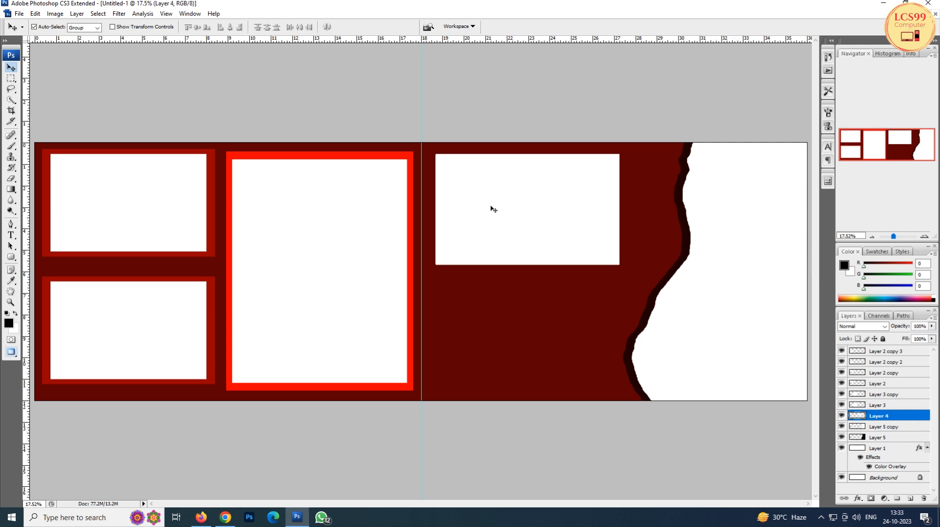
{"action": "key", "text": "ctrl+t"}
{"action": "left_click_drag", "start_coordinate": [615, 263], "coordinate": [652, 278]}
{"action": "left_click_drag", "start_coordinate": [597, 228], "coordinate": [591, 321]}
{"action": "key", "text": "Return"}
Scale the Layer 4 box to 86.4%, then nudge it slightly left and down near the page's lower edge
{"action": "key", "text": "ctrl+t"}
{"action": "left_click_drag", "start_coordinate": [639, 251], "coordinate": [621, 260]}
{"action": "left_click_drag", "start_coordinate": [562, 292], "coordinate": [562, 307]}
{"action": "key", "text": "Left"}
{"action": "key", "text": "Left"}
{"action": "key", "text": "Left"}
{"action": "key", "text": "Left"}
{"action": "key", "text": "Left"}
{"action": "key", "text": "Left"}
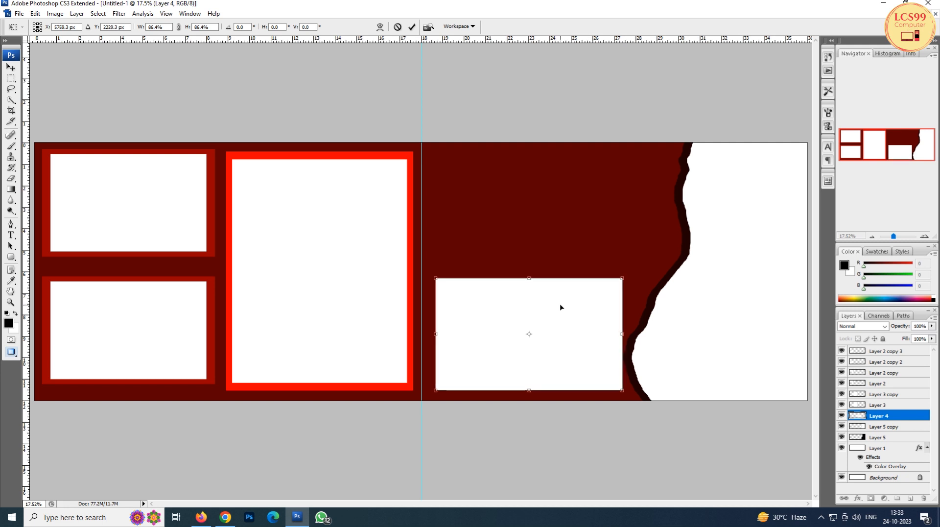
{"action": "key", "text": "Down"}
{"action": "key", "text": "Down"}
{"action": "key", "text": "Down"}
{"action": "key", "text": "Down"}
{"action": "key", "text": "Down"}
{"action": "key", "text": "Down"}
{"action": "key", "text": "Down"}
{"action": "key", "text": "Down"}
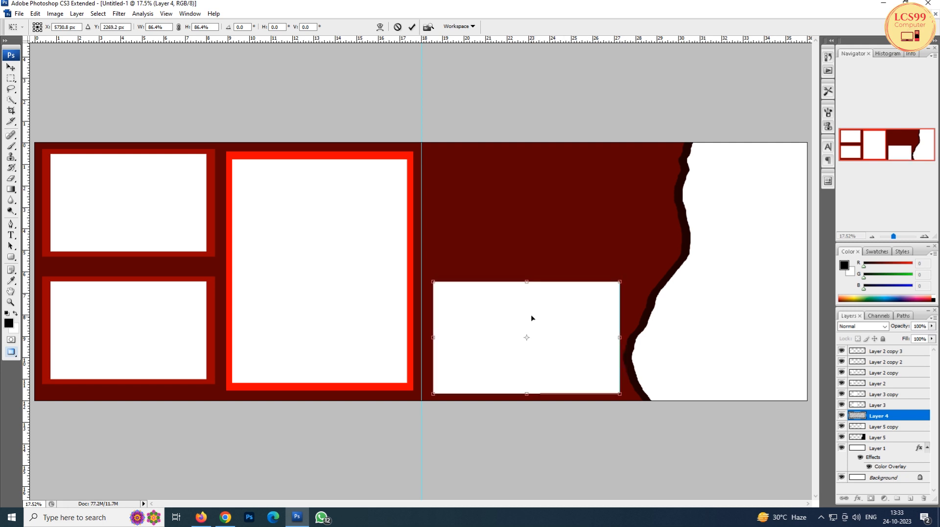
{"action": "key", "text": "Return"}
Lasso the empty area above the lower white box on Layer 1 with a 180 px feather and copy it to a new layer
{"action": "right_click", "coordinate": [507, 316]}
{"action": "left_click", "coordinate": [509, 316]}
{"action": "right_click", "coordinate": [480, 214]}
{"action": "left_click", "coordinate": [501, 222]}
{"action": "key", "text": "l"}
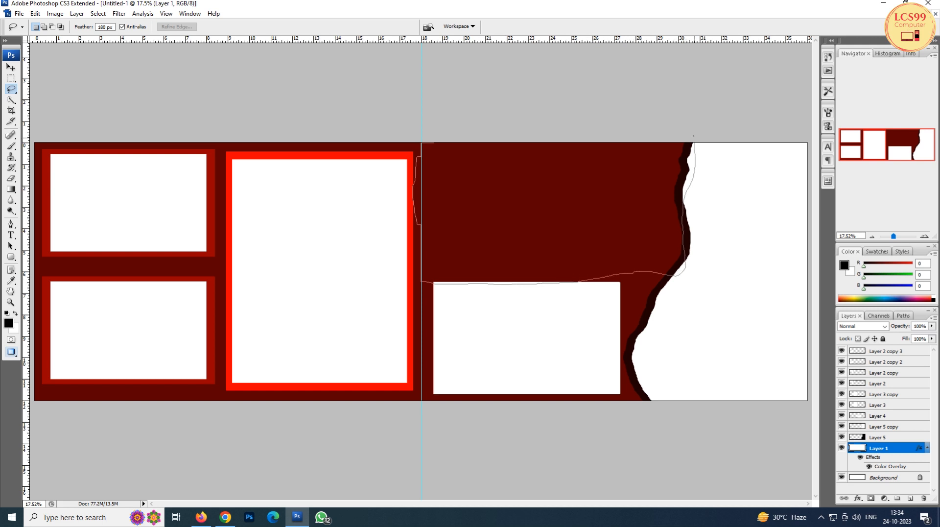
{"action": "key", "text": "v"}
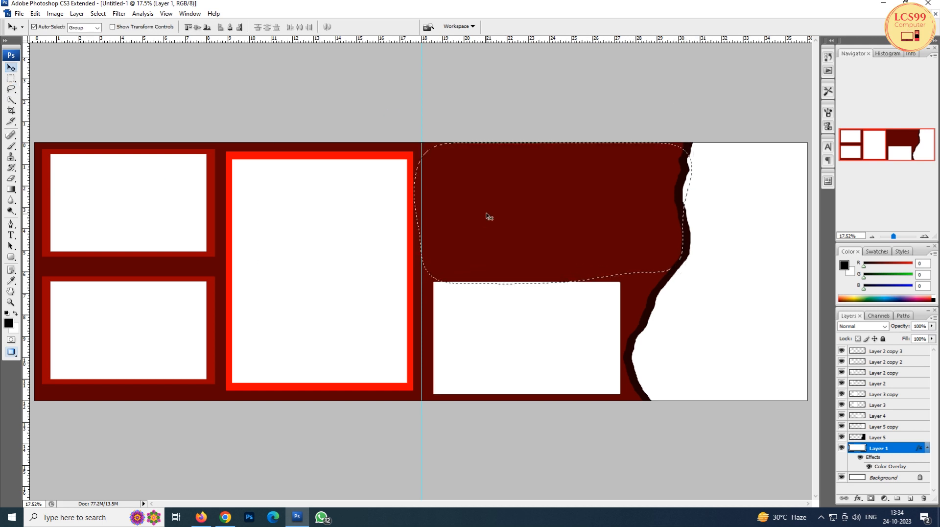
{"action": "right_click", "coordinate": [221, 245]}
{"action": "left_click", "coordinate": [240, 254]}
{"action": "key", "text": "ctrl+j"}
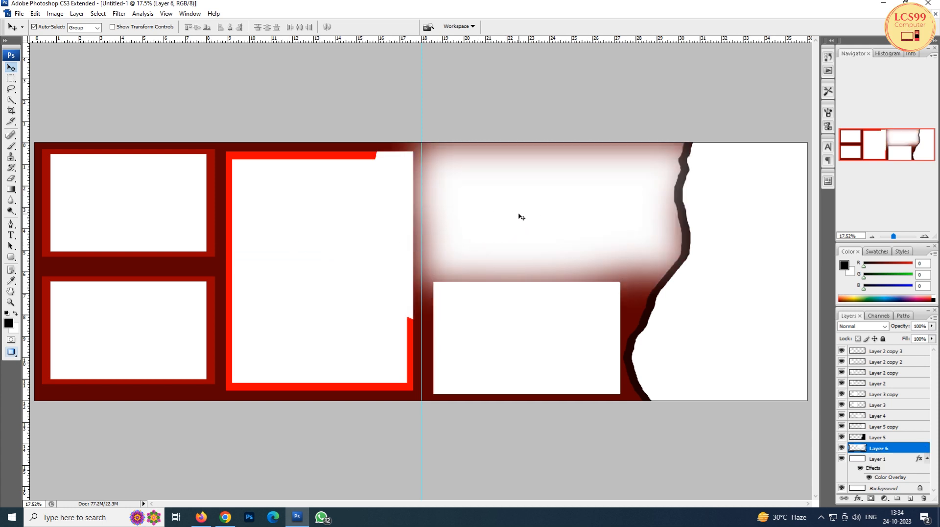
{"action": "key", "text": "ctrl+z"}
{"action": "key", "text": "ctrl+z"}
{"action": "key", "text": "ctrl+t"}
{"action": "key", "text": "Return"}
{"action": "mouse_move", "coordinate": [337, 238]}
{"action": "left_mouse_down"}
{"action": "mouse_move", "coordinate": [327, 242]}
{"action": "mouse_move", "coordinate": [335, 239]}
{"action": "left_mouse_up"}
{"action": "key", "text": "ctrl+z"}
{"action": "left_click_drag", "start_coordinate": [362, 210], "coordinate": [326, 257]}
{"action": "key", "text": "ctrl+z"}
{"action": "left_click_drag", "start_coordinate": [462, 205], "coordinate": [490, 202]}
{"action": "key", "text": "p"}
{"action": "left_click_drag", "start_coordinate": [260, 61], "coordinate": [408, 351]}
{"action": "key", "text": "ctrl+z"}
Delete the part of Layer 6 that overlaps the large bordered photo box using a rectangular selection, and deselect
{"action": "key", "text": "m"}
{"action": "left_click_drag", "start_coordinate": [412, 377], "coordinate": [414, 385]}
{"action": "key", "text": "Delete"}
{"action": "key", "text": "ctrl+d"}
{"action": "key", "text": "v"}
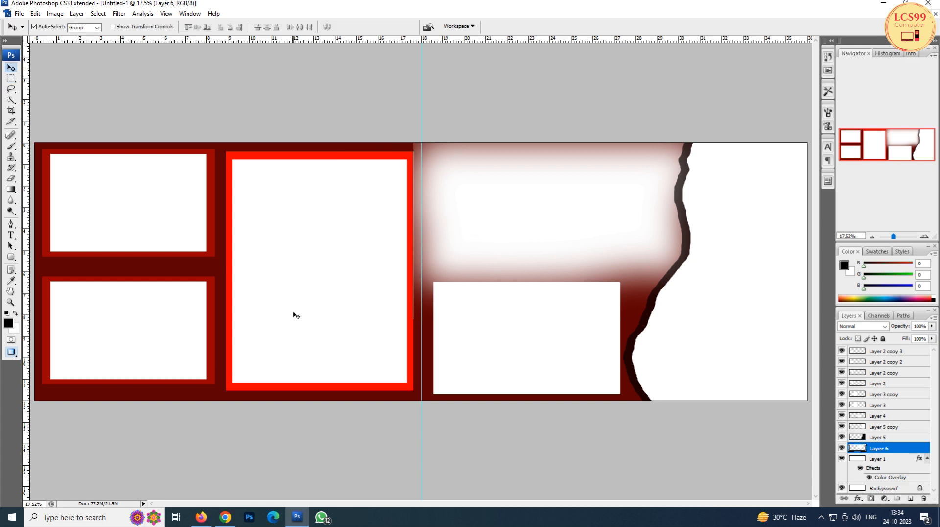
Show the desktop and open the photo folder below the Youtub folder to look at its images
{"action": "key", "text": "super+d"}
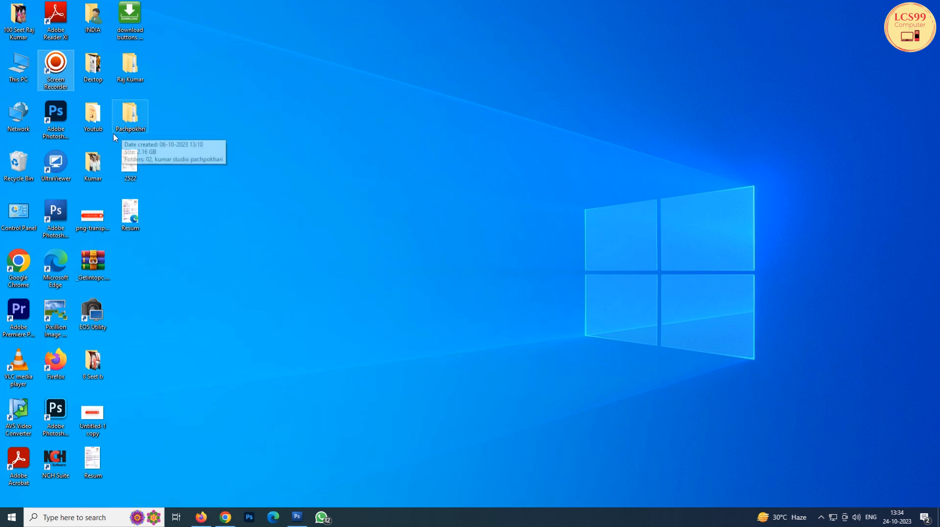
{"action": "left_click", "coordinate": [96, 168]}
{"action": "double_click", "coordinate": [96, 168]}
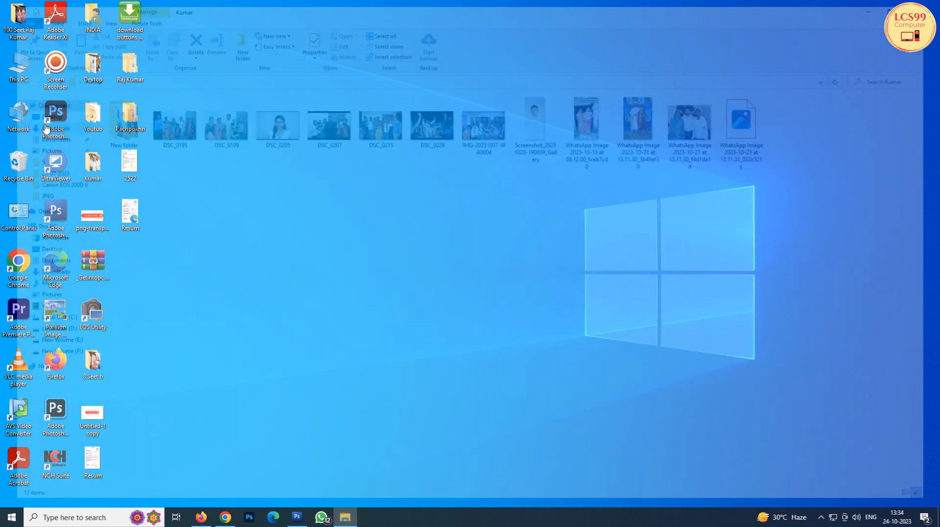
Switch to Chrome and load the Google home page in the new tab
{"action": "left_click", "coordinate": [131, 24]}
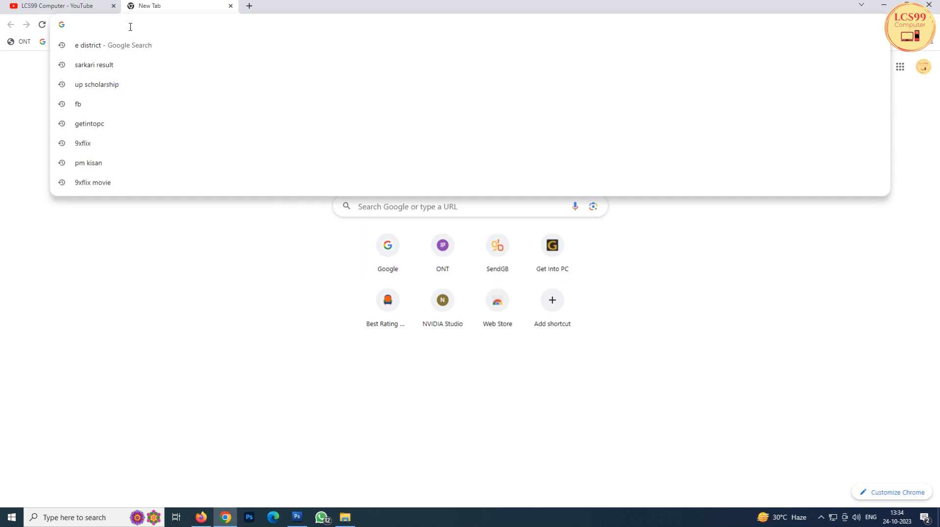
{"action": "type", "text": "goo"}
{"action": "key", "text": "Return"}
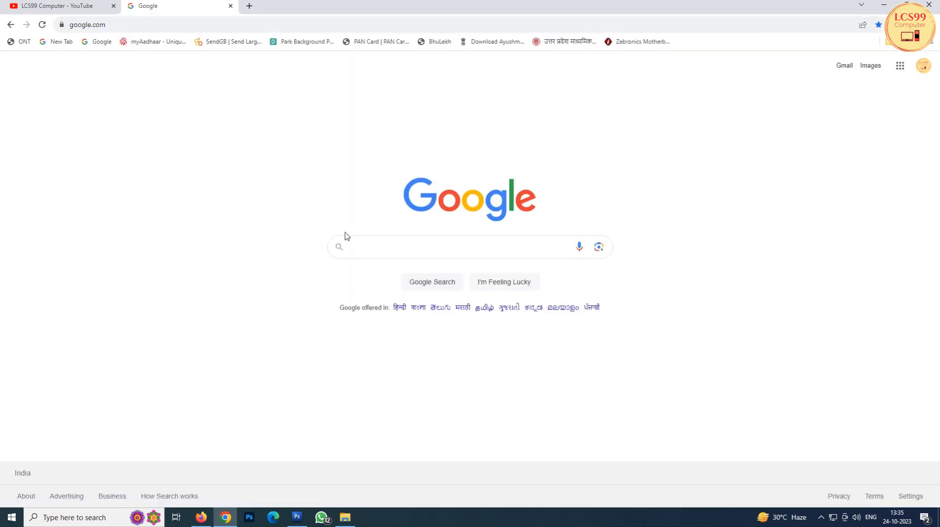
Search Google for "wedding couple Photo"
{"action": "left_click", "coordinate": [388, 248]}
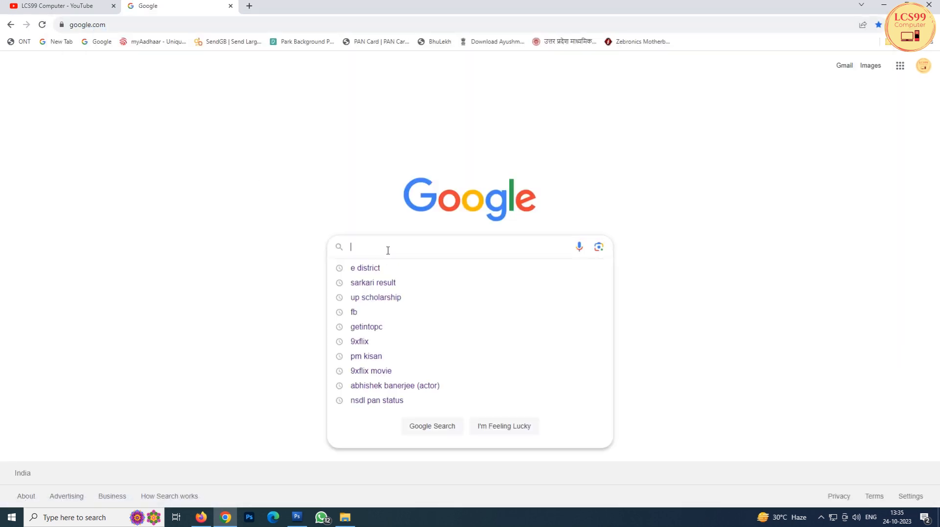
{"action": "type", "text": "Weedin"}
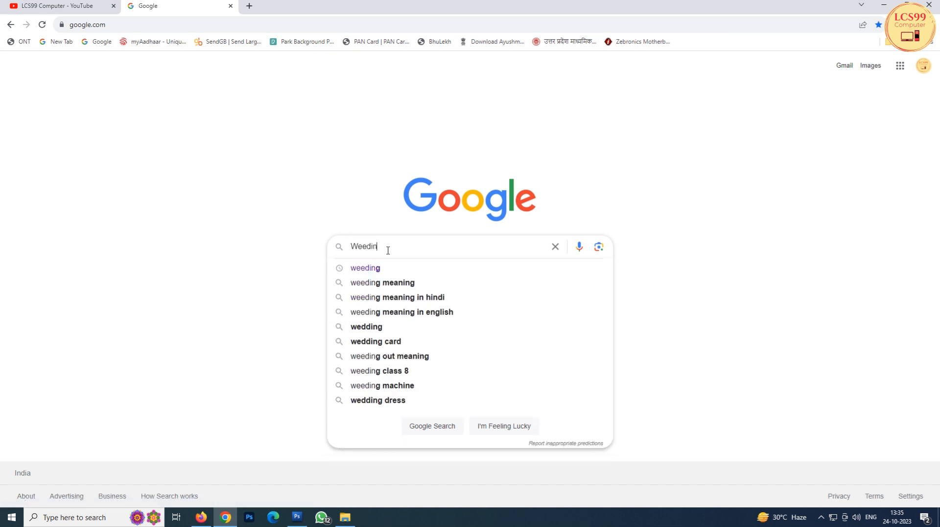
{"action": "type", "text": "g "}
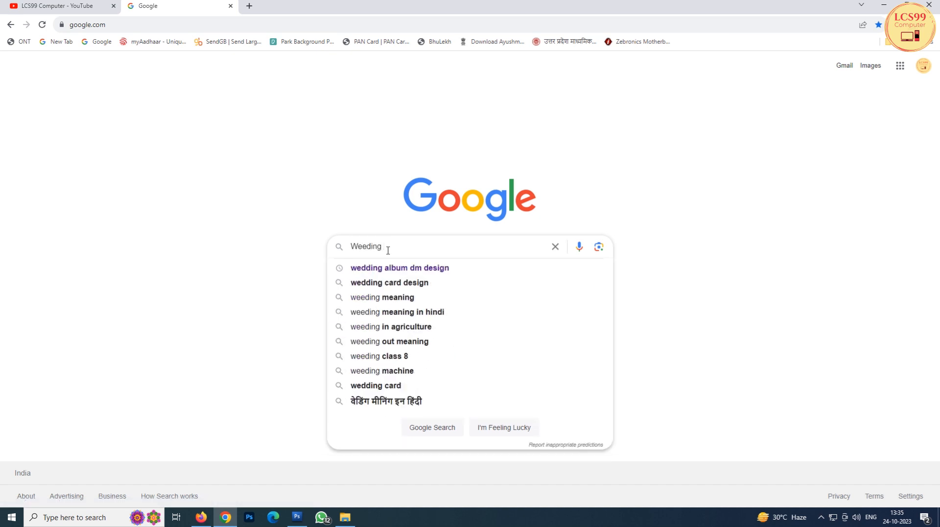
{"action": "type", "text": "C"}
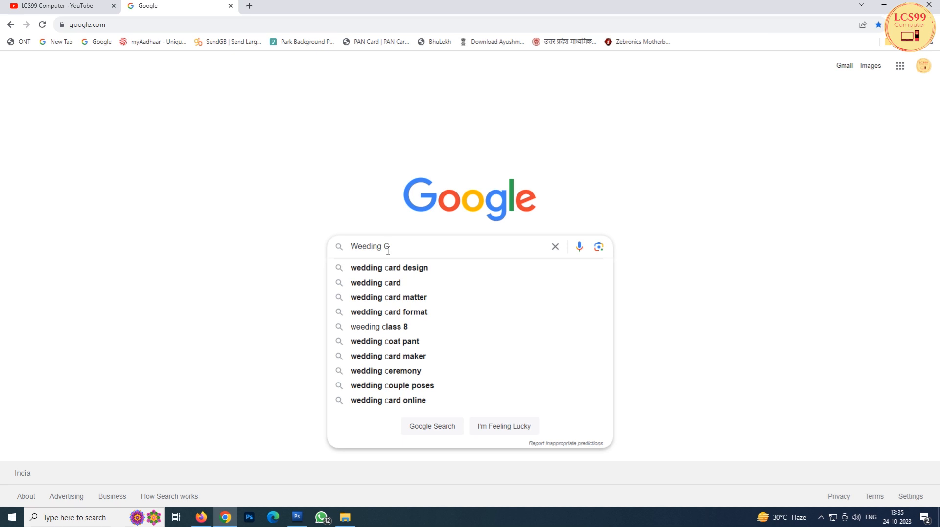
{"action": "type", "text": "upel"}
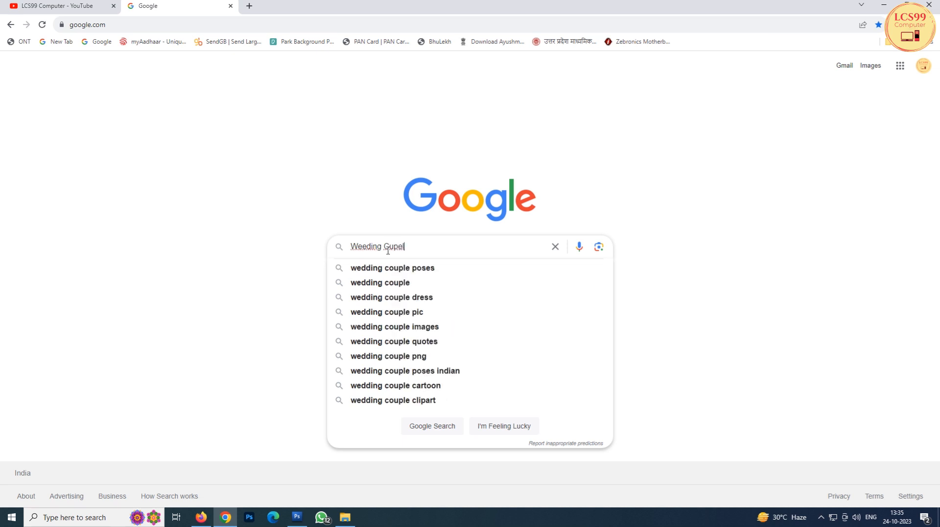
{"action": "key", "text": "Down"}
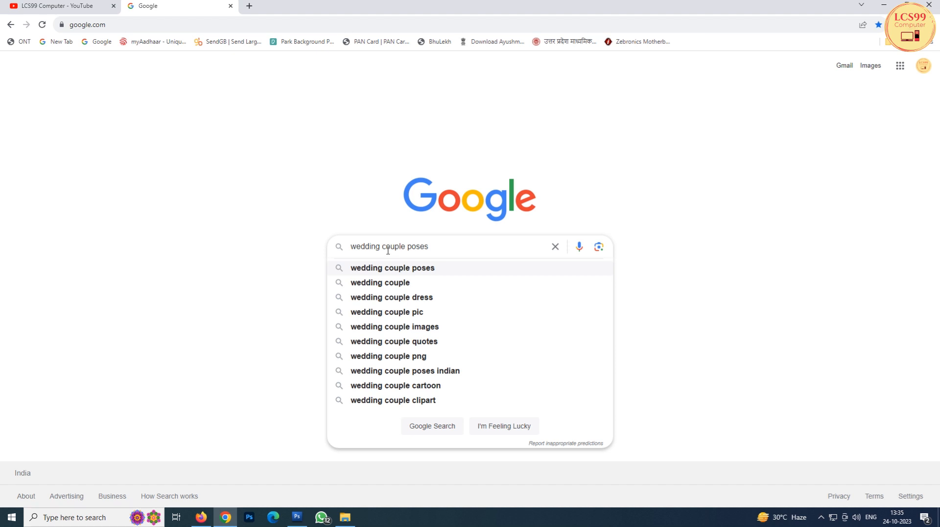
{"action": "key", "text": "BackSpace"}
{"action": "key", "text": "BackSpace"}
{"action": "key", "text": "BackSpace"}
{"action": "key", "text": "BackSpace"}
{"action": "key", "text": "BackSpace"}
{"action": "type", "text": "P"}
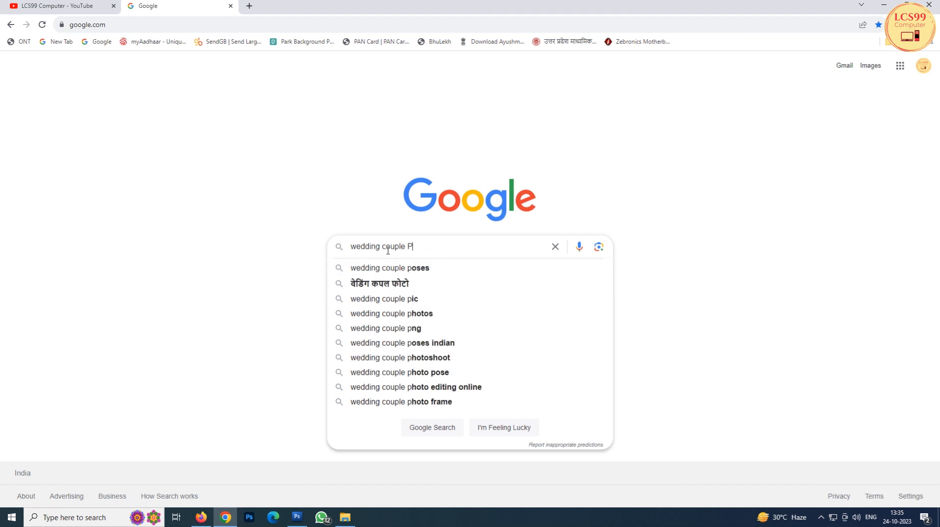
{"action": "type", "text": "hoto"}
{"action": "key", "text": "Return"}
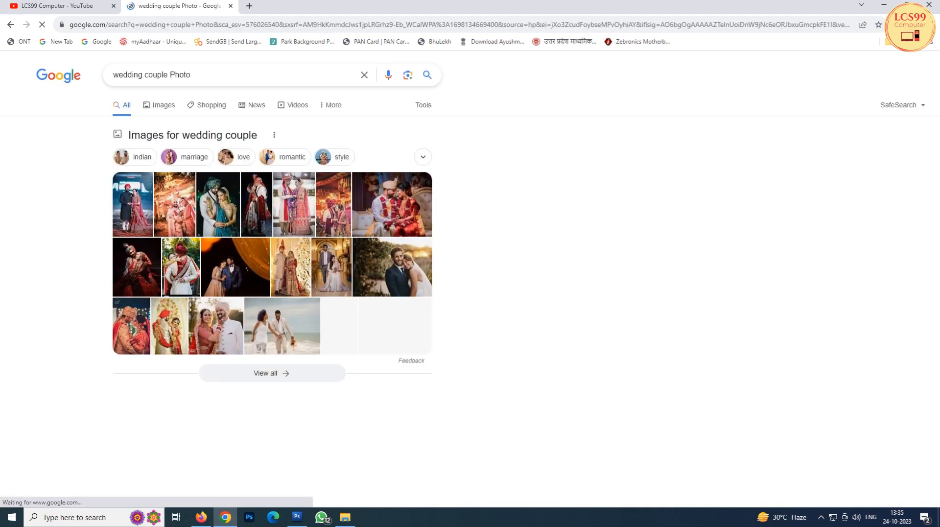
Preview the first wedding couple image from Pexels and save it to Downloads as pexels-cinestyle-india-1589216
{"action": "left_click", "coordinate": [143, 211]}
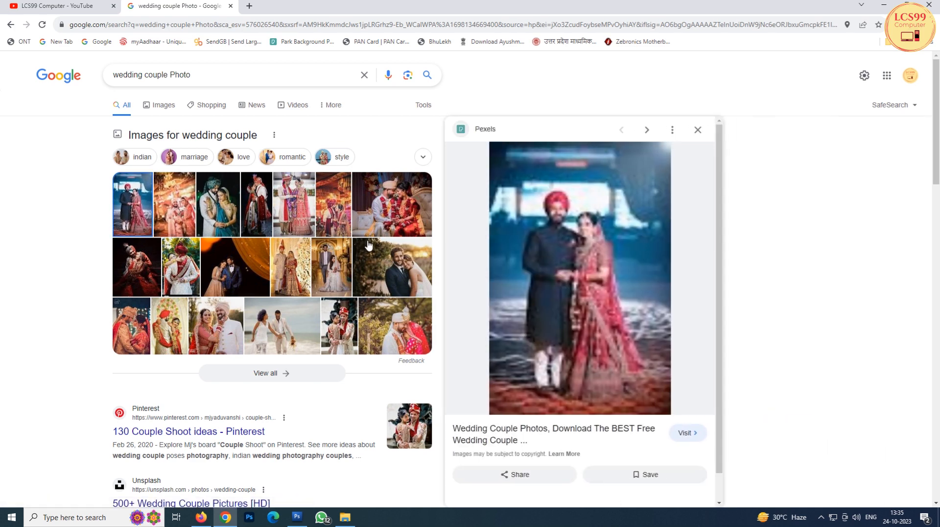
{"action": "right_click", "coordinate": [530, 224]}
{"action": "left_click", "coordinate": [561, 309]}
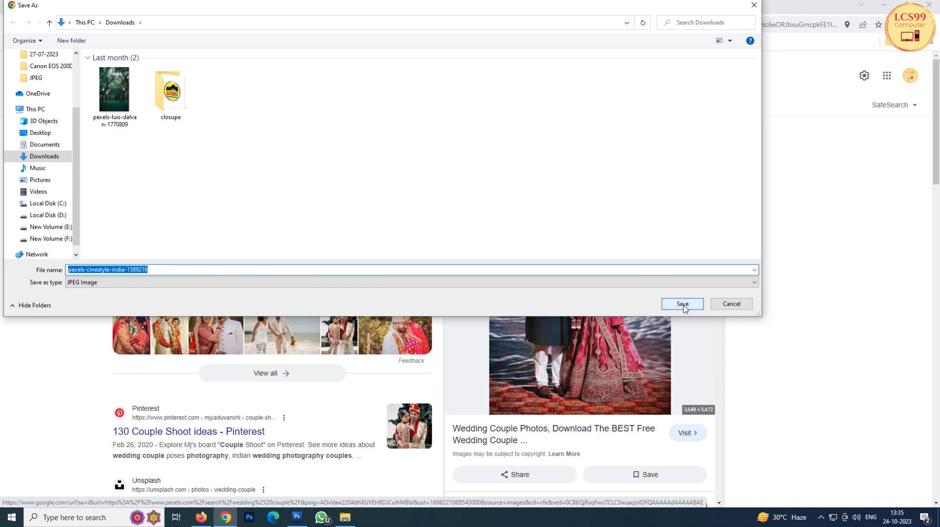
{"action": "left_click", "coordinate": [683, 304]}
Preview the Pexels garden couple image, last in the results grid, and save it to Downloads as pexels-photo-11762791
{"action": "left_click", "coordinate": [367, 344]}
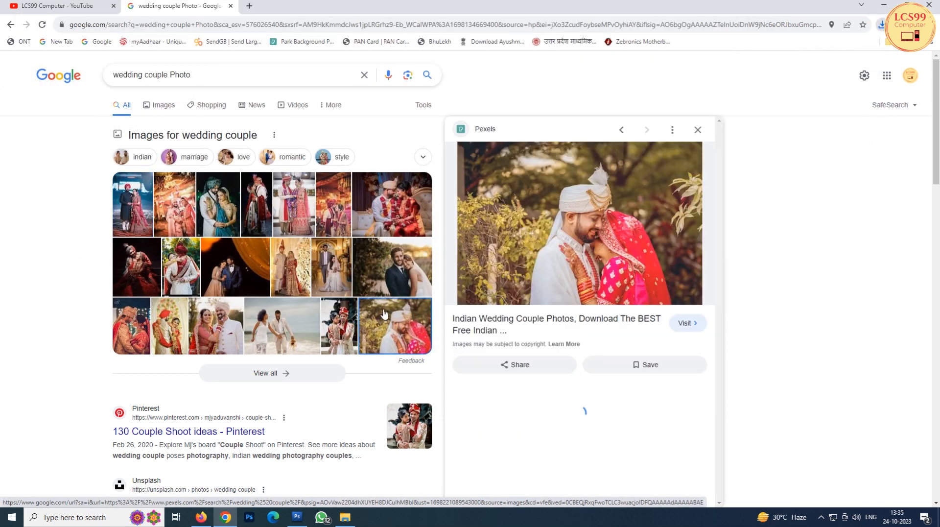
{"action": "right_click", "coordinate": [623, 245]}
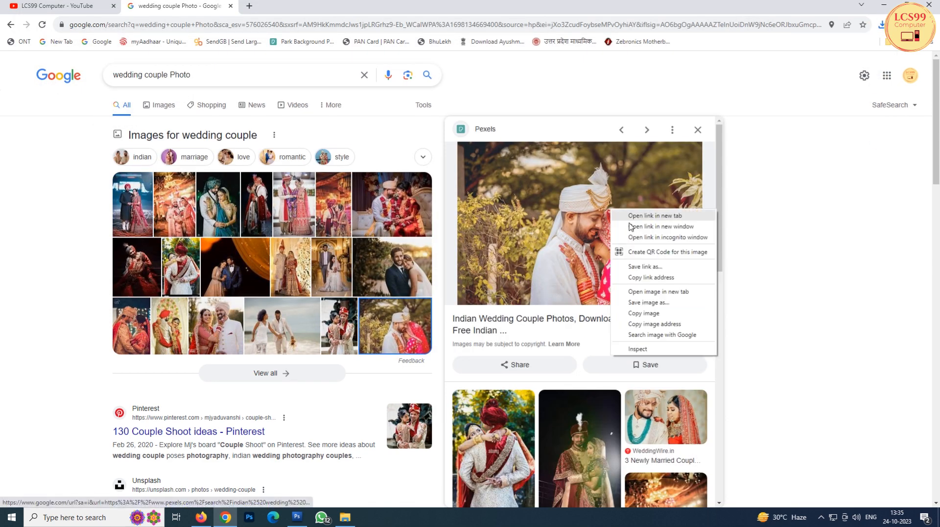
{"action": "left_click", "coordinate": [636, 300]}
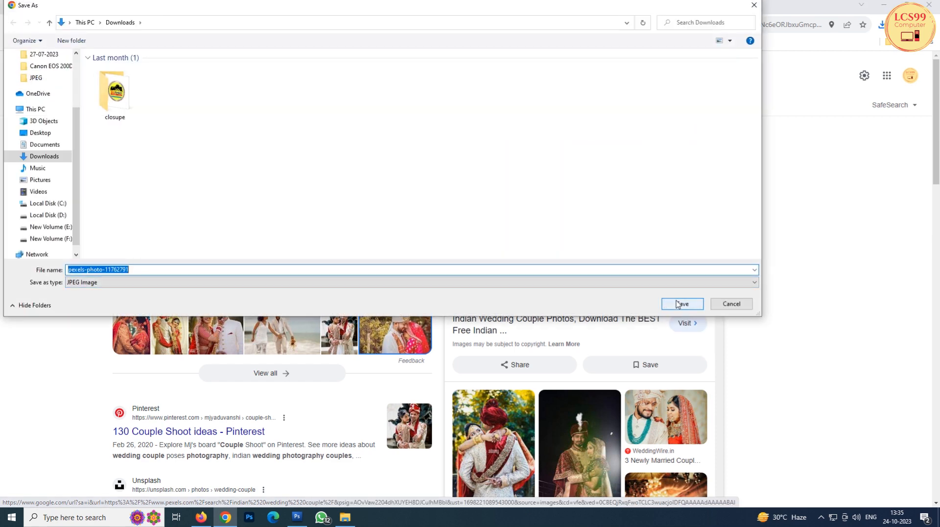
{"action": "left_click", "coordinate": [49, 157]}
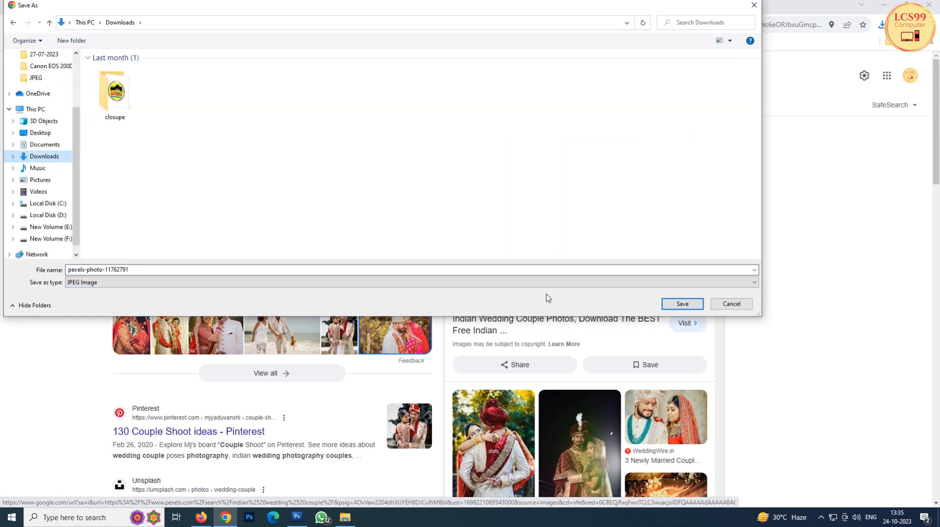
{"action": "left_click", "coordinate": [682, 304]}
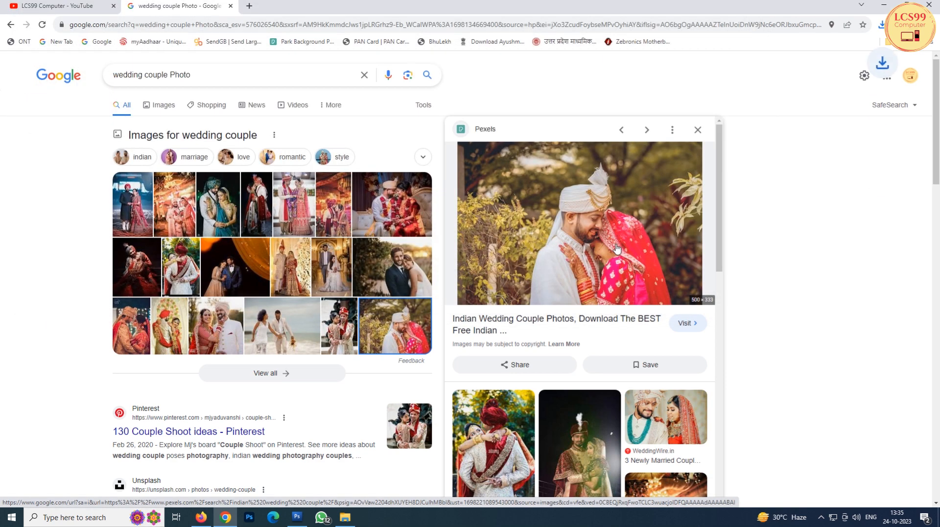
Preview the related Alamy image of the hugging couple and save it to Downloads as a JPEG under its suggested name
{"action": "left_click", "coordinate": [494, 440]}
{"action": "right_click", "coordinate": [561, 228]}
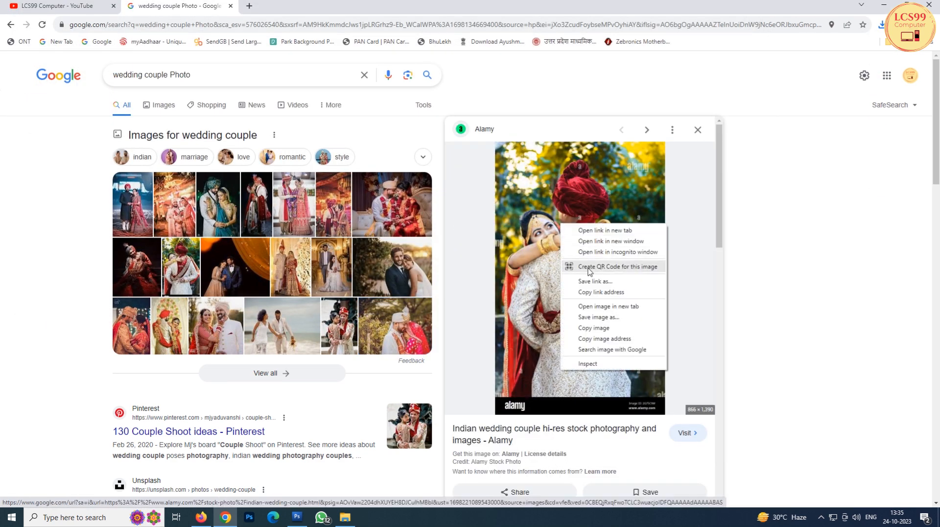
{"action": "left_click", "coordinate": [577, 309]}
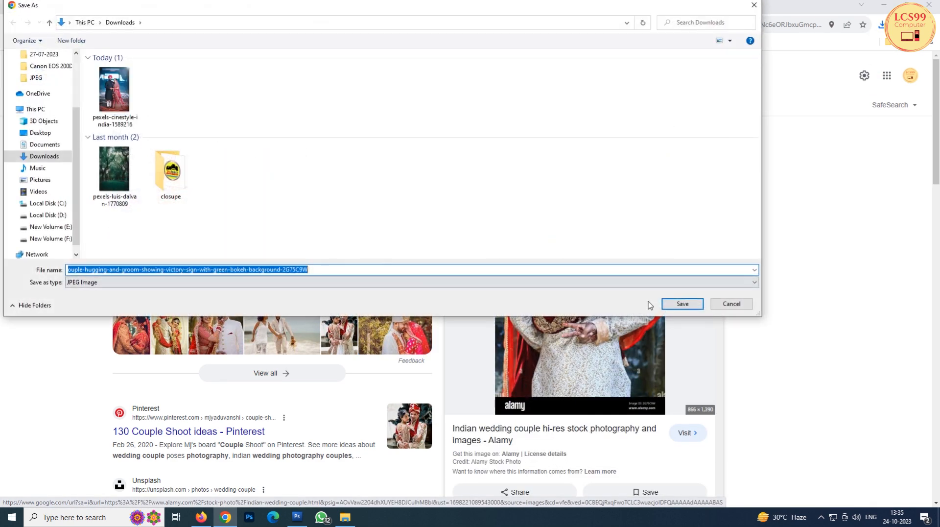
{"action": "left_click", "coordinate": [680, 302]}
Browse the related images, then save the Pexels garden couple image again as pexels-photo-11762791 (1)
{"action": "scroll", "coordinate": [496, 281], "scroll_direction": "down", "scroll_amount": 6}
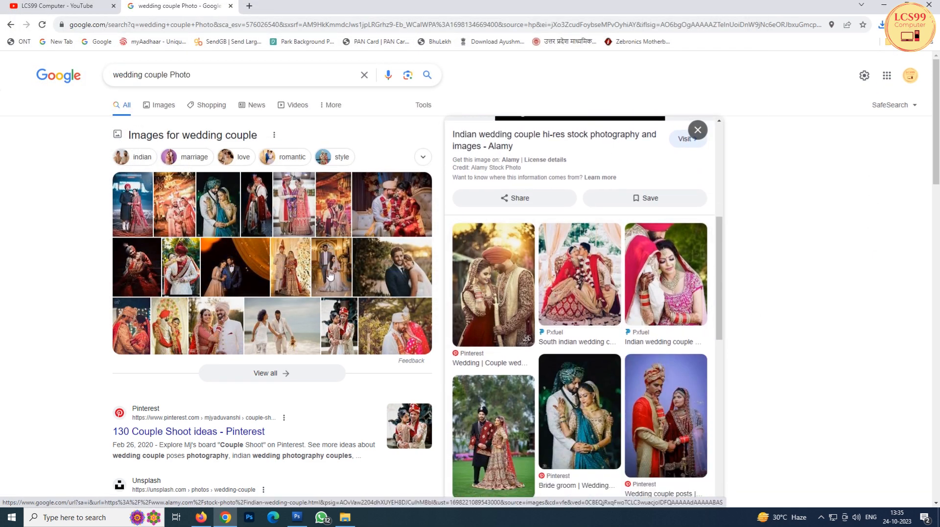
{"action": "left_click", "coordinate": [382, 319]}
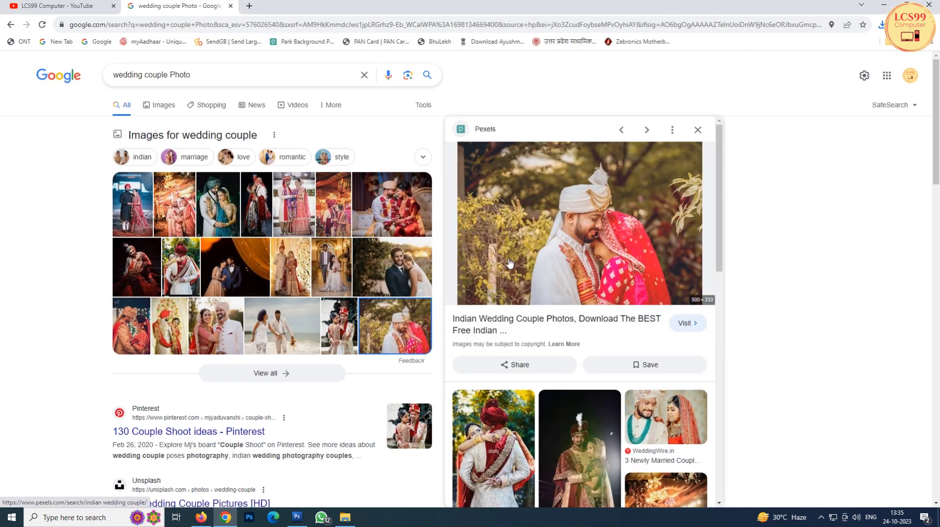
{"action": "right_click", "coordinate": [564, 223]}
{"action": "left_click", "coordinate": [582, 309]}
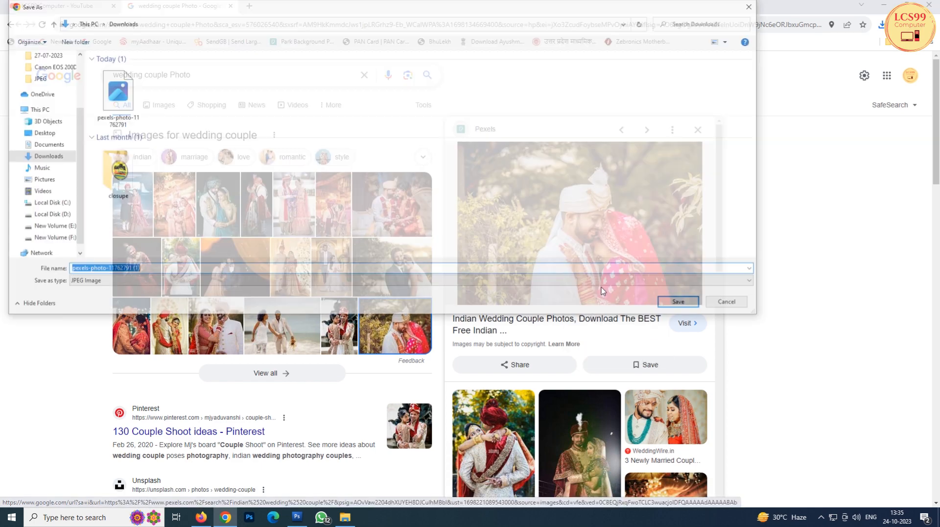
{"action": "left_click", "coordinate": [678, 302]}
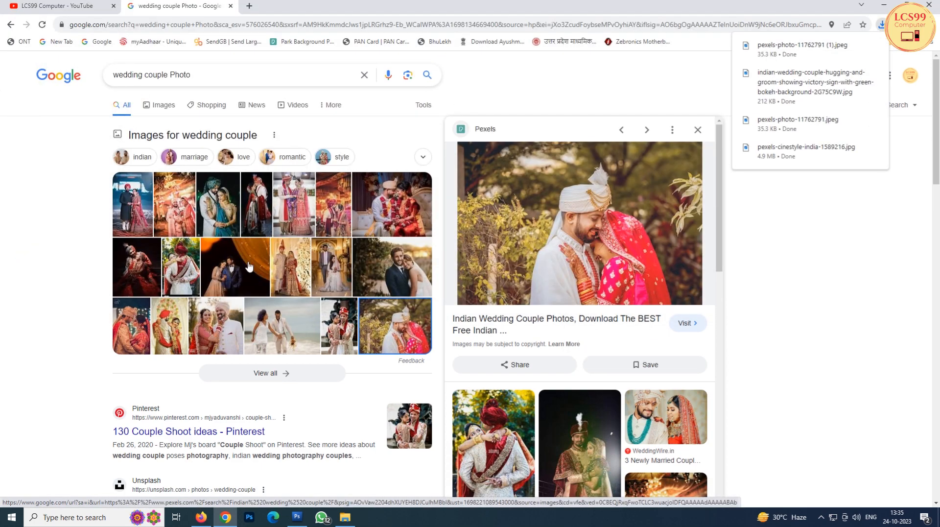
Preview the ShaadiWish wedding couple image and save it to Downloads as latest-couple-pictures-1024x1024
{"action": "left_click", "coordinate": [214, 325]}
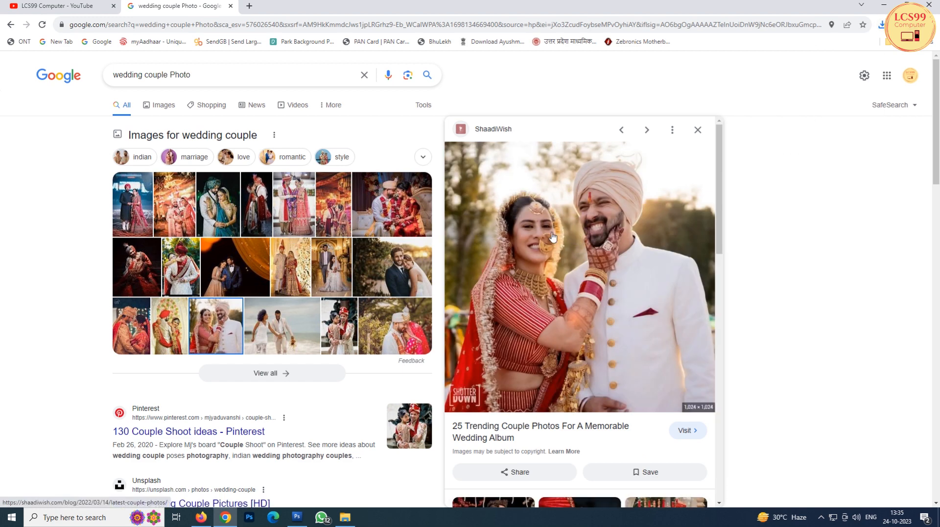
{"action": "right_click", "coordinate": [552, 237]}
{"action": "left_click", "coordinate": [581, 319]}
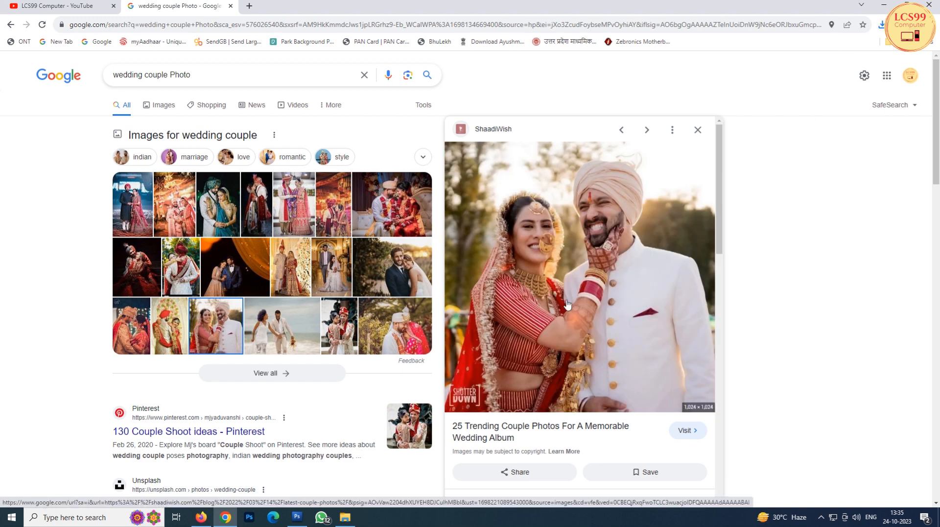
{"action": "left_click", "coordinate": [678, 302]}
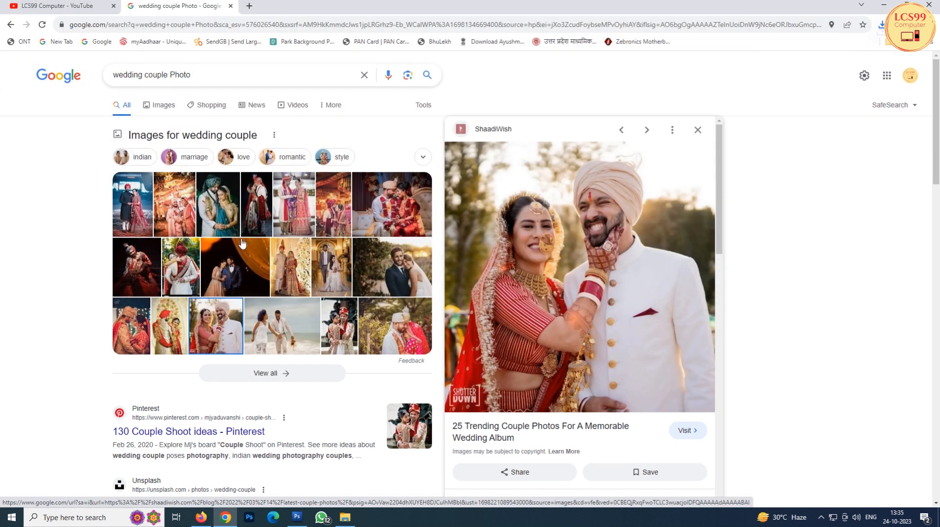
Browse the related images, then save the OYO wedding couple image to Downloads as a JPEG named images
{"action": "scroll", "coordinate": [241, 244], "scroll_direction": "down", "scroll_amount": 3}
{"action": "scroll", "coordinate": [591, 363], "scroll_direction": "down", "scroll_amount": 3}
{"action": "scroll", "coordinate": [591, 364], "scroll_direction": "down", "scroll_amount": 5}
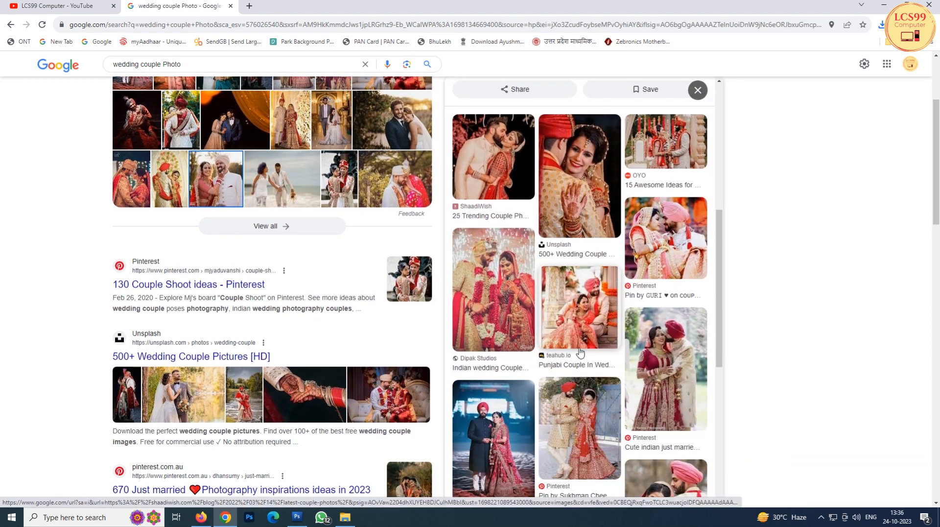
{"action": "scroll", "coordinate": [581, 352], "scroll_direction": "down", "scroll_amount": 6}
{"action": "scroll", "coordinate": [556, 258], "scroll_direction": "up", "scroll_amount": 9}
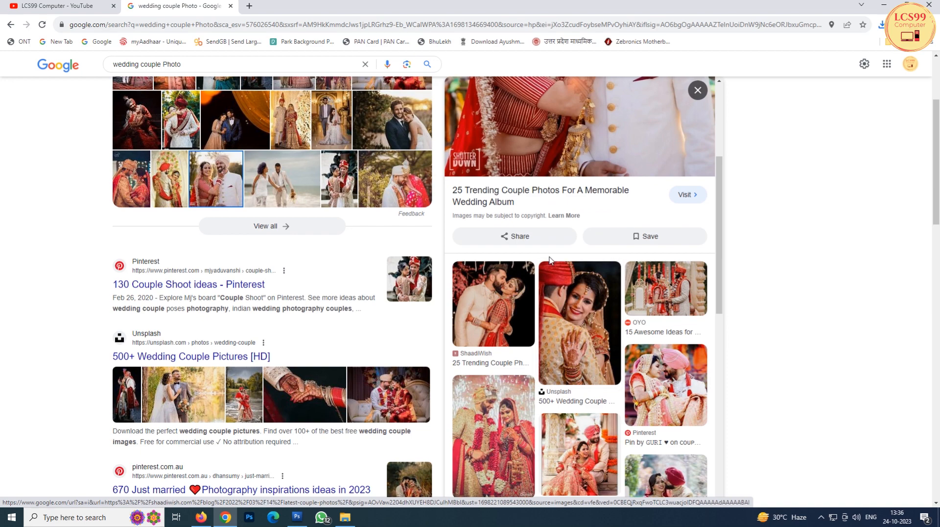
{"action": "left_click", "coordinate": [666, 289]}
{"action": "right_click", "coordinate": [564, 182]}
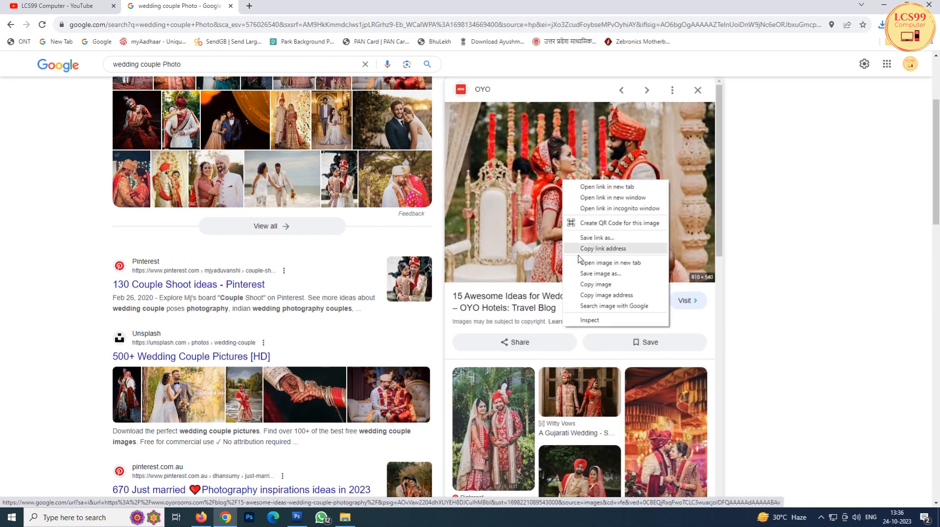
{"action": "left_click", "coordinate": [597, 273]}
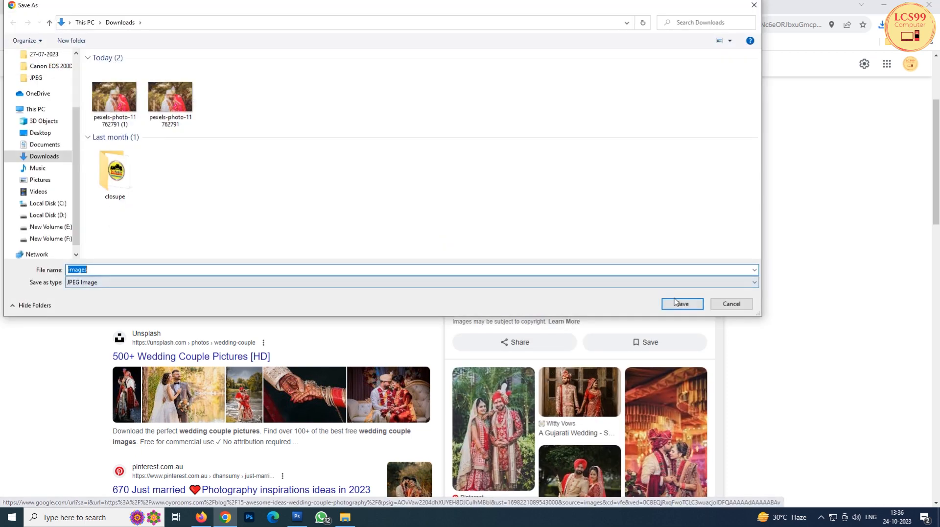
{"action": "left_click", "coordinate": [678, 303]}
Preview the related Witty Vows couple image and save it to Downloads as 30-1-1 with the file type All Files
{"action": "scroll", "coordinate": [538, 212], "scroll_direction": "down", "scroll_amount": 2}
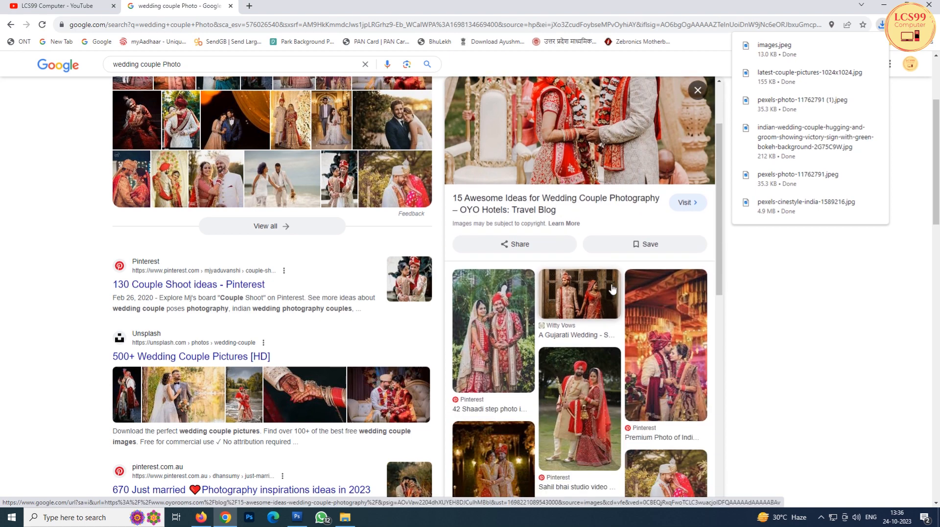
{"action": "left_click", "coordinate": [579, 293]}
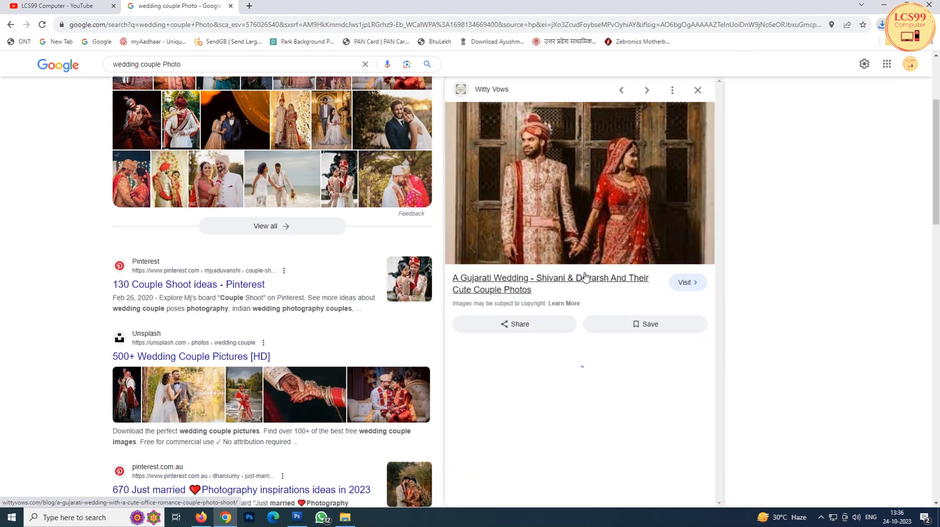
{"action": "right_click", "coordinate": [557, 202]}
{"action": "left_click", "coordinate": [591, 294]}
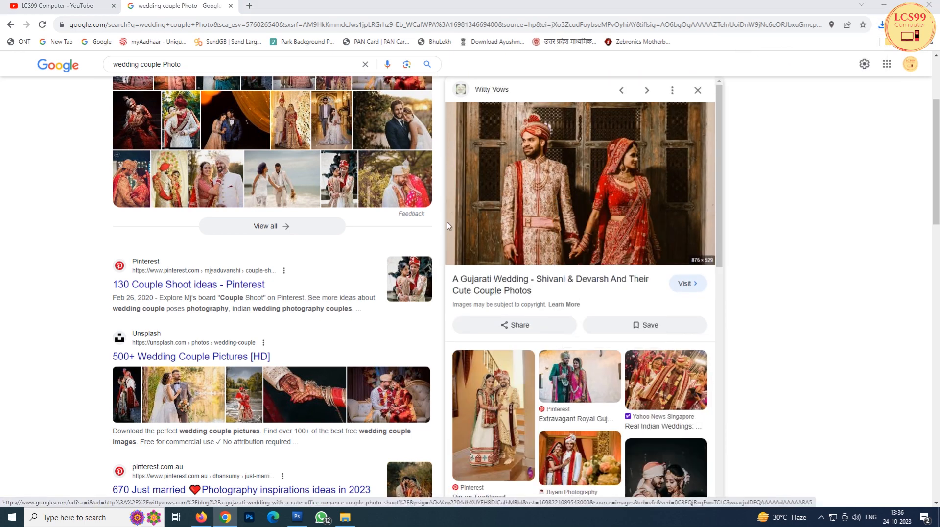
{"action": "left_click", "coordinate": [203, 282]}
{"action": "left_click", "coordinate": [154, 300]}
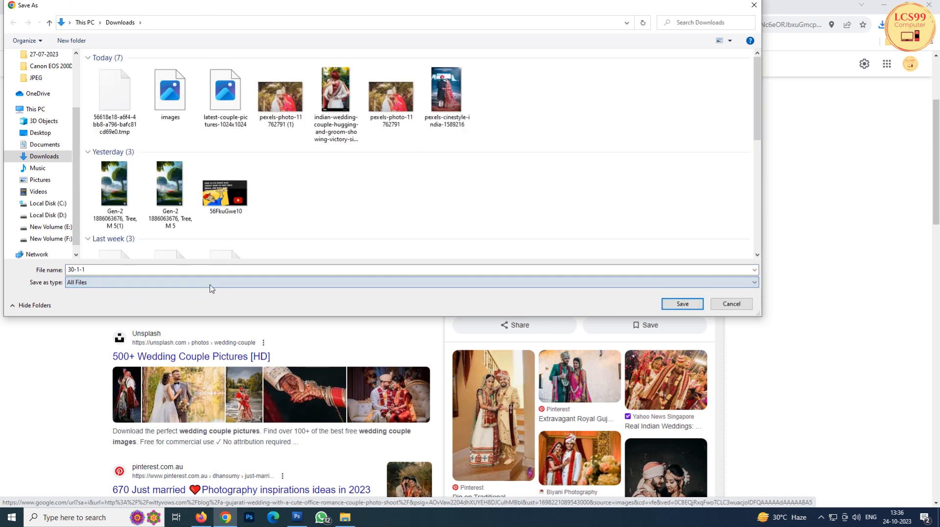
{"action": "left_click", "coordinate": [682, 304]}
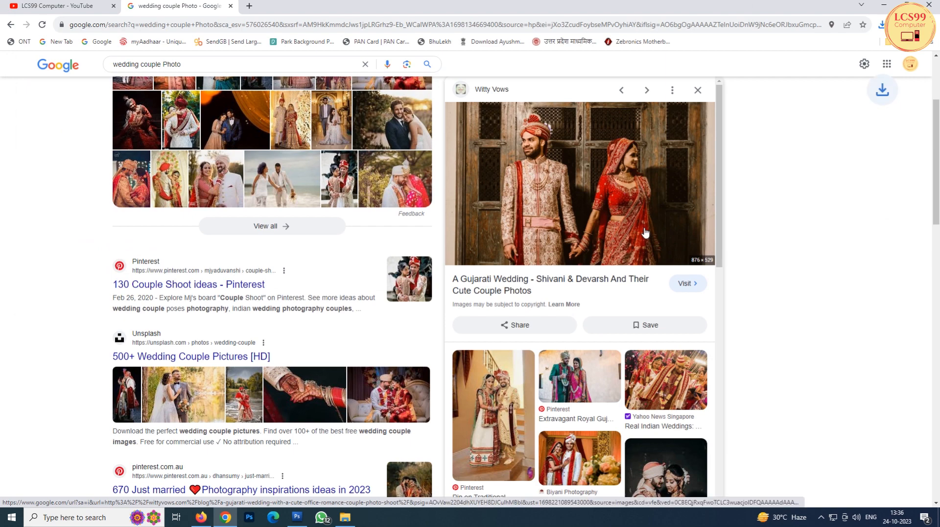
Preview the related Yahoo News Singapore wedding image and save it to Downloads under its suggested name
{"action": "scroll", "coordinate": [616, 248], "scroll_direction": "down", "scroll_amount": 2}
{"action": "left_click", "coordinate": [636, 267]}
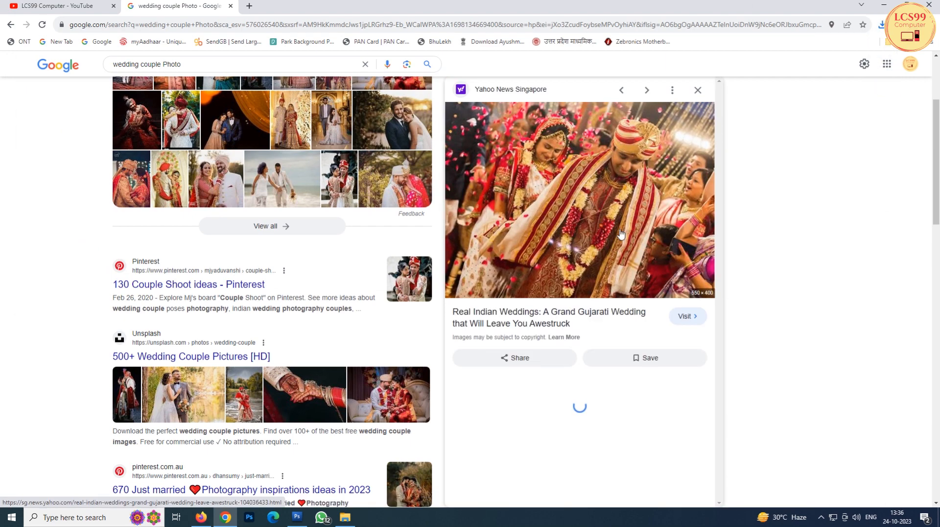
{"action": "right_click", "coordinate": [550, 175]}
{"action": "left_click", "coordinate": [572, 268]}
{"action": "left_click", "coordinate": [683, 304]}
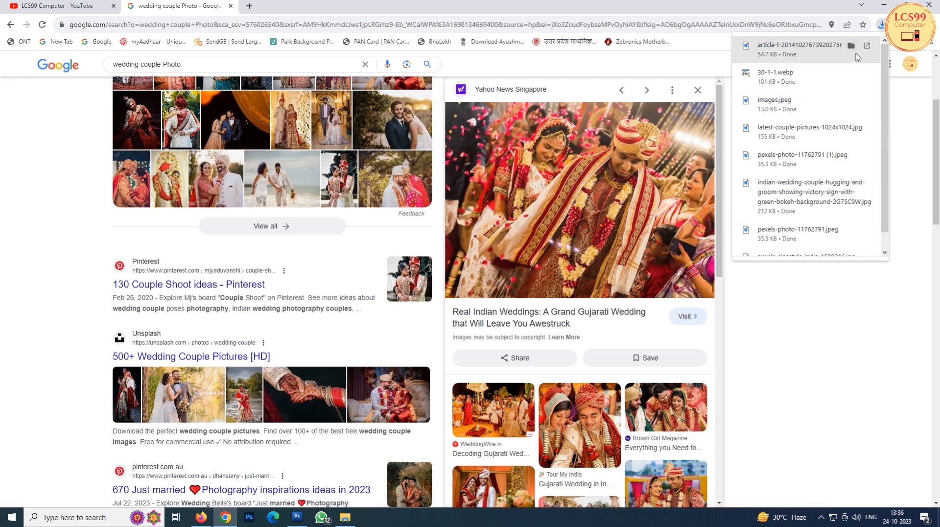
Show the downloaded images in their folder, select all of today's couple photos and open them in Photoshop
{"action": "left_click", "coordinate": [851, 46]}
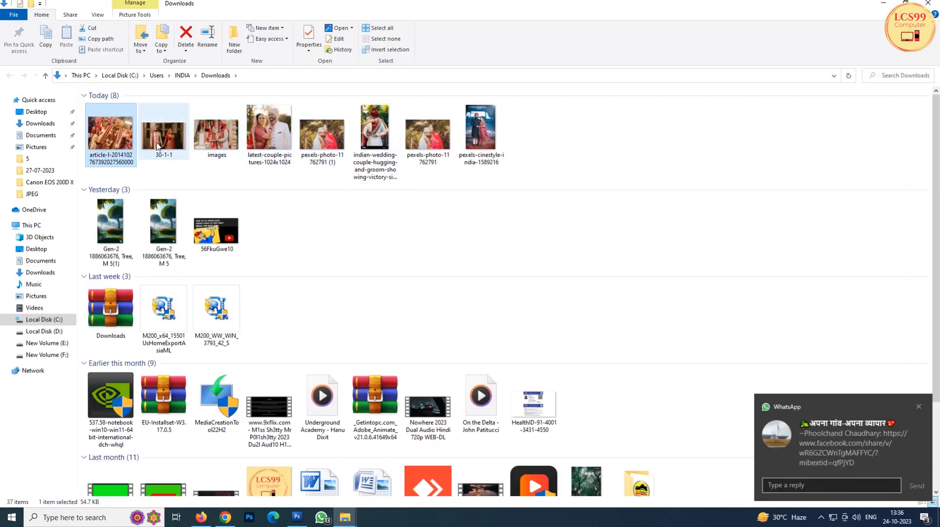
{"action": "left_click", "coordinate": [215, 143], "text": "ctrl"}
{"action": "left_click", "coordinate": [271, 142], "text": "ctrl"}
{"action": "left_click", "coordinate": [328, 140], "text": "ctrl"}
{"action": "left_click", "coordinate": [380, 142], "text": "ctrl"}
{"action": "left_click", "coordinate": [429, 142], "text": "ctrl"}
{"action": "left_click", "coordinate": [481, 142], "text": "ctrl"}
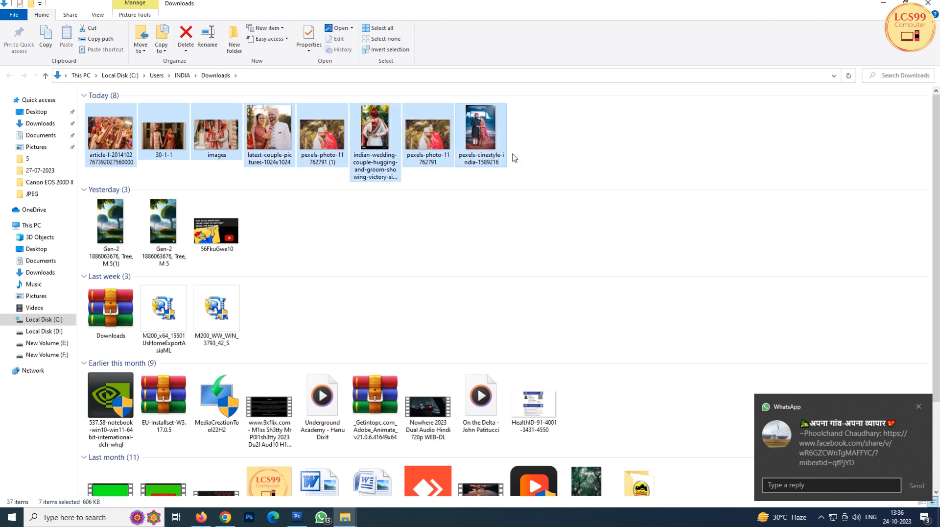
{"action": "left_click", "coordinate": [920, 407]}
{"action": "left_click_drag", "start_coordinate": [157, 155], "coordinate": [156, 168]}
{"action": "left_click_drag", "start_coordinate": [288, 490], "coordinate": [140, 279]}
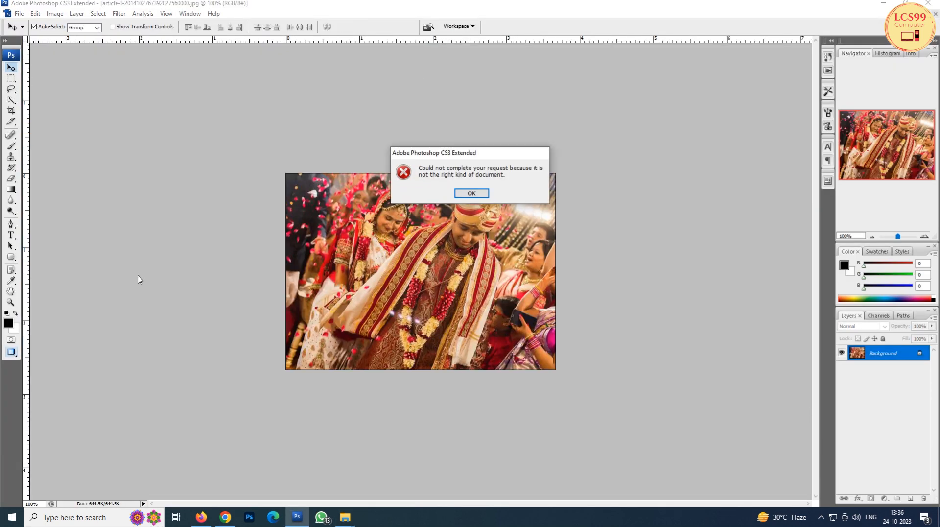
{"action": "key", "text": "Return"}
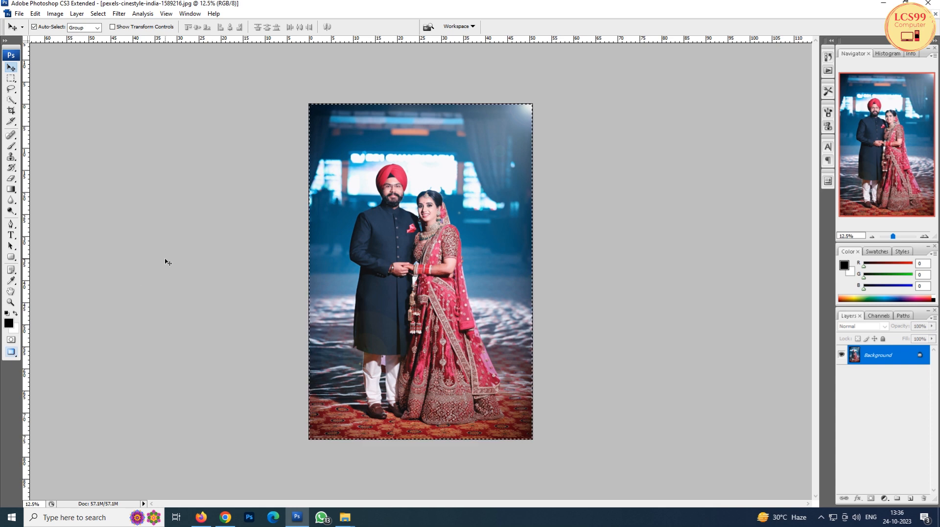
Paste the pexels-cinestyle-india-1589216 couple photo into the album page and clip it to the large bright-red framed box
{"action": "key", "text": "ctrl+Tab"}
{"action": "key", "text": "Tab"}
{"action": "key", "text": "f"}
{"action": "key", "text": "f"}
{"action": "key", "text": "f"}
{"action": "left_click", "coordinate": [513, 232]}
{"action": "key", "text": "f"}
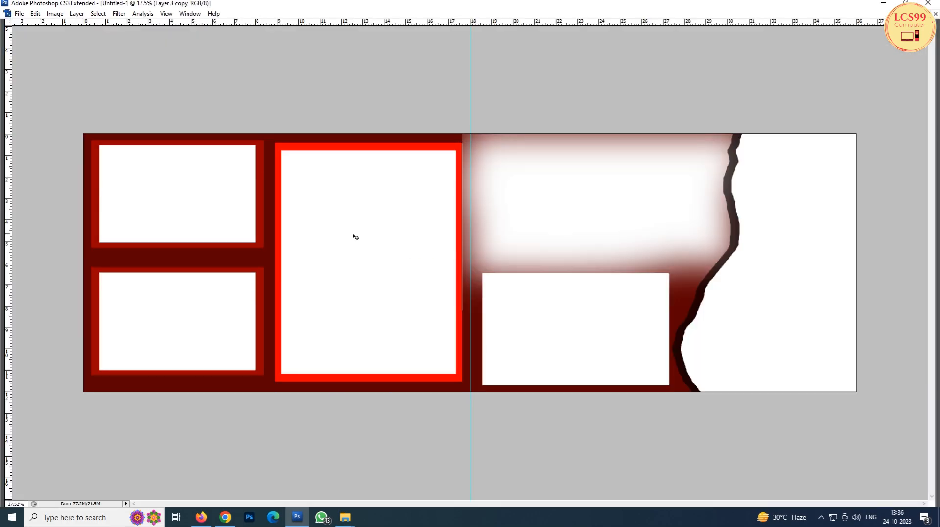
{"action": "key", "text": "ctrl+v"}
{"action": "key", "text": "ctrl+alt+g"}
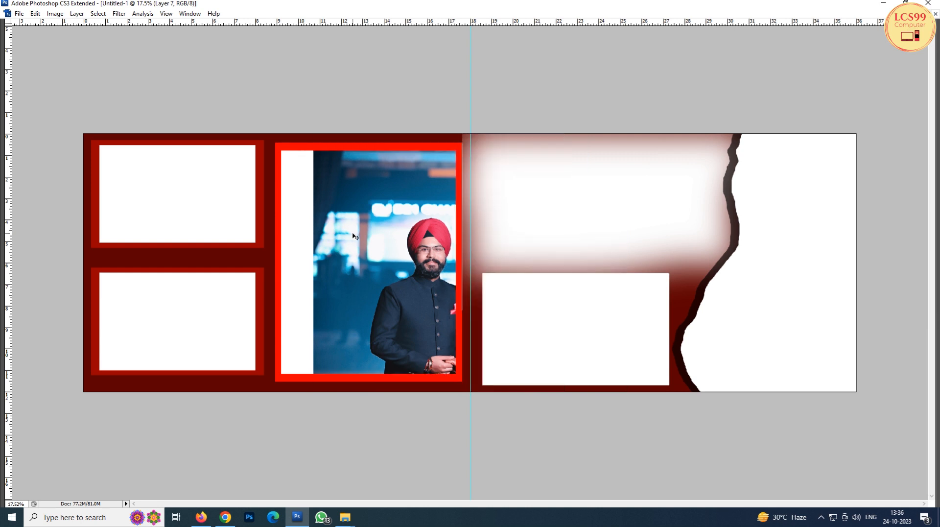
Scale down and position the pasted photo so the couple's full figures fit inside the bright-red framed box
{"action": "key", "text": "ctrl+t"}
{"action": "left_click_drag", "start_coordinate": [383, 228], "coordinate": [312, 195]}
{"action": "left_click_drag", "start_coordinate": [393, 201], "coordinate": [369, 186]}
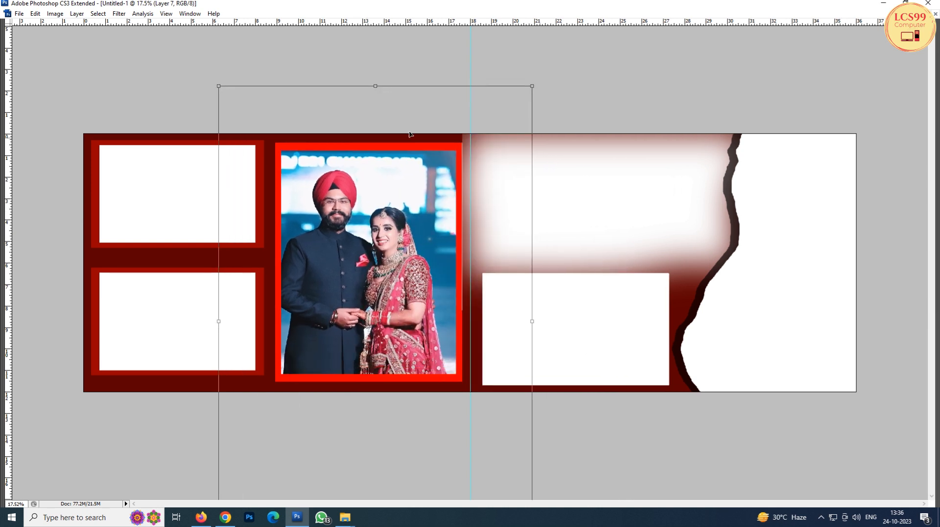
{"action": "left_click_drag", "start_coordinate": [539, 88], "coordinate": [475, 187]}
{"action": "left_click_drag", "start_coordinate": [395, 268], "coordinate": [379, 195]}
{"action": "key", "text": "Return"}
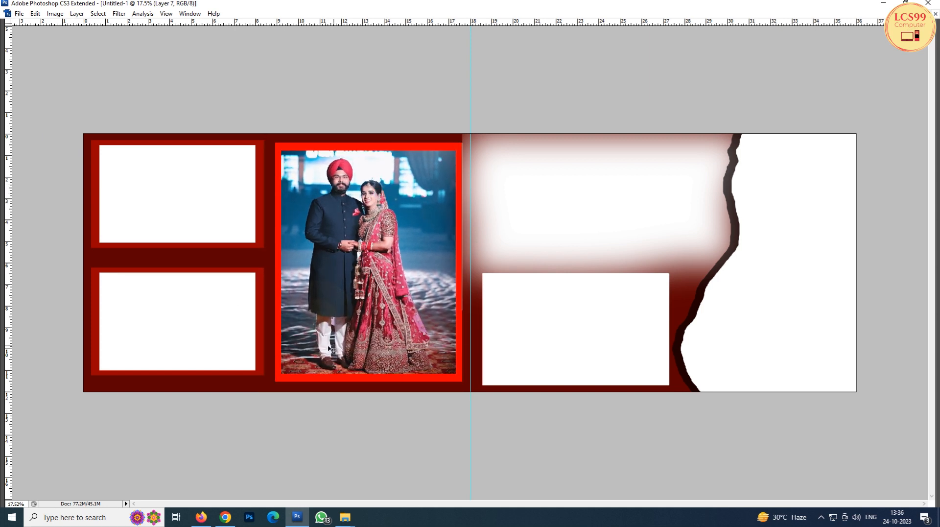
Copy the Alamy hugging couple photo into the album page and clip it to the wavy-edged white area
{"action": "key", "text": "f"}
{"action": "key", "text": "f"}
{"action": "key", "text": "f"}
{"action": "left_click", "coordinate": [145, 335]}
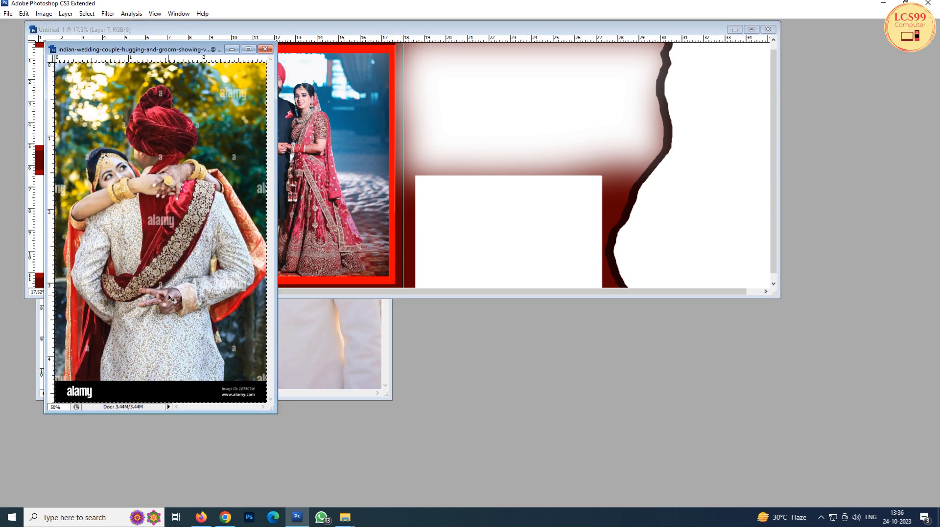
{"action": "left_click", "coordinate": [279, 241]}
{"action": "key", "text": "f"}
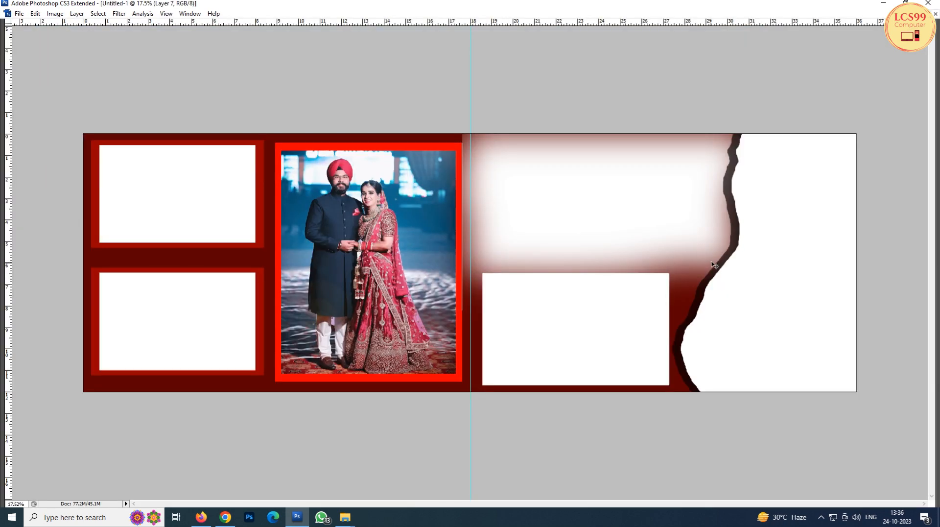
{"action": "left_click", "coordinate": [769, 265]}
{"action": "key", "text": "ctrl+v"}
{"action": "key", "text": "ctrl+alt+g"}
Reposition the hugging couple photo and rotate it slightly clockwise so the bride's face shows inside the wavy area
{"action": "key", "text": "ctrl+t"}
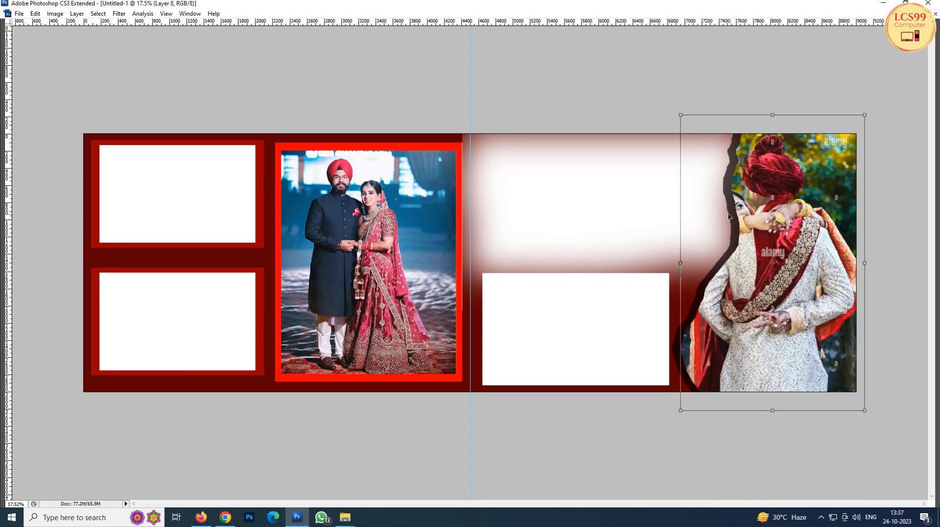
{"action": "left_click_drag", "start_coordinate": [725, 276], "coordinate": [742, 284]}
{"action": "left_click_drag", "start_coordinate": [607, 216], "coordinate": [638, 166]}
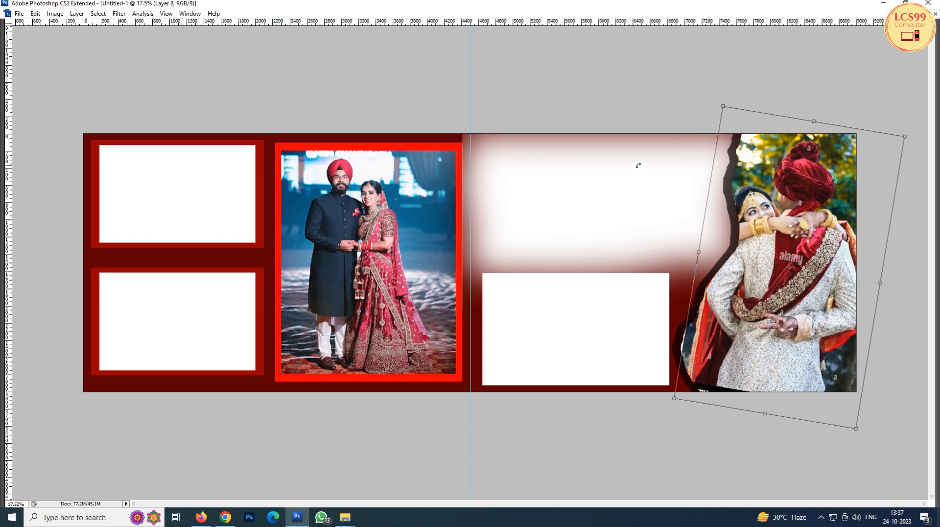
{"action": "left_click_drag", "start_coordinate": [724, 103], "coordinate": [717, 104]}
{"action": "key", "text": "Return"}
Copy the whole latest-couple-pictures-1024x1024 photo and paste it, clipped, into the soft-edged white area of the album page
{"action": "key", "text": "f"}
{"action": "key", "text": "f"}
{"action": "key", "text": "f"}
{"action": "left_click", "coordinate": [260, 319]}
{"action": "key", "text": "ctrl+a"}
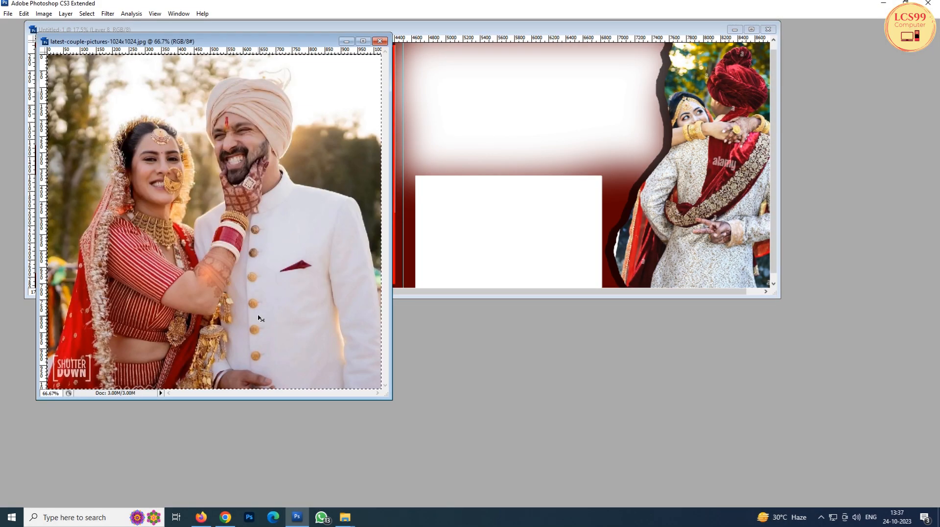
{"action": "key", "text": "ctrl+w"}
{"action": "key", "text": "f"}
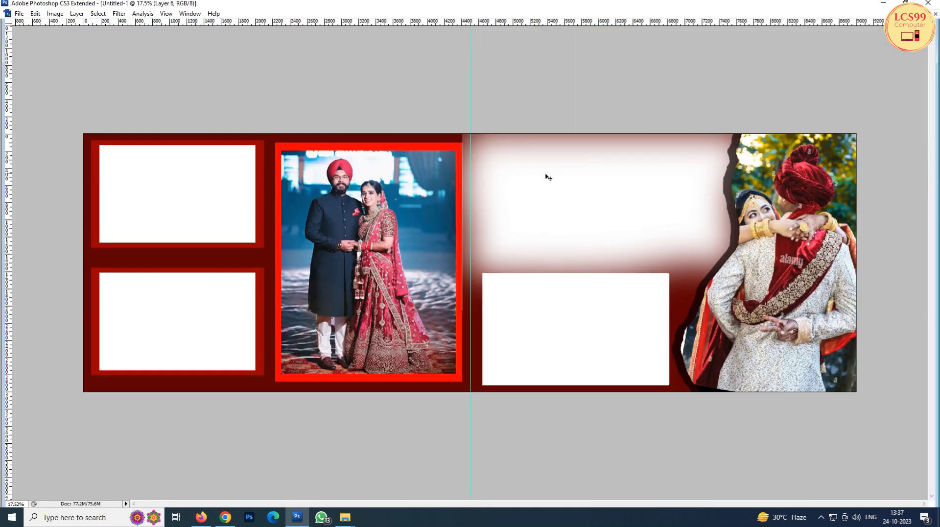
{"action": "key", "text": "ctrl+v"}
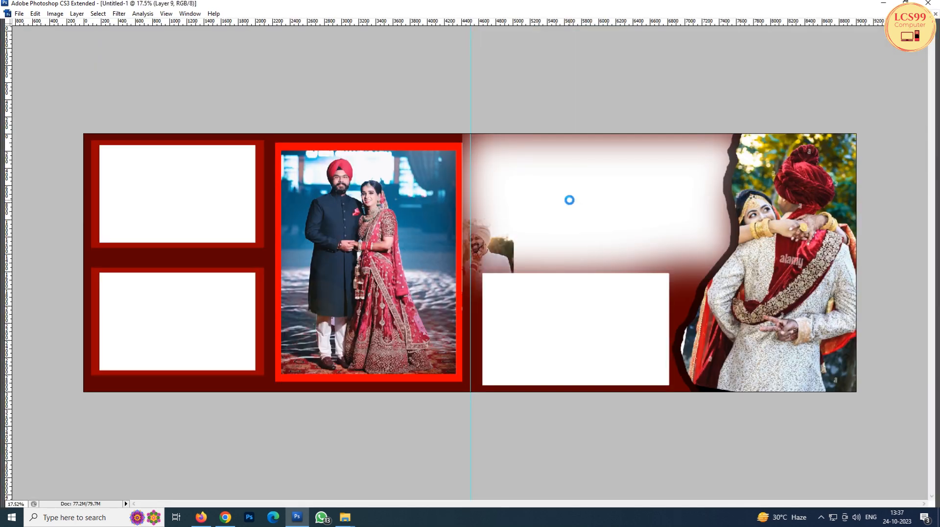
Move and scale down the smiling couple photo so both faces fit within the soft-edged area
{"action": "key", "text": "ctrl+t"}
{"action": "left_click_drag", "start_coordinate": [570, 200], "coordinate": [544, 245]}
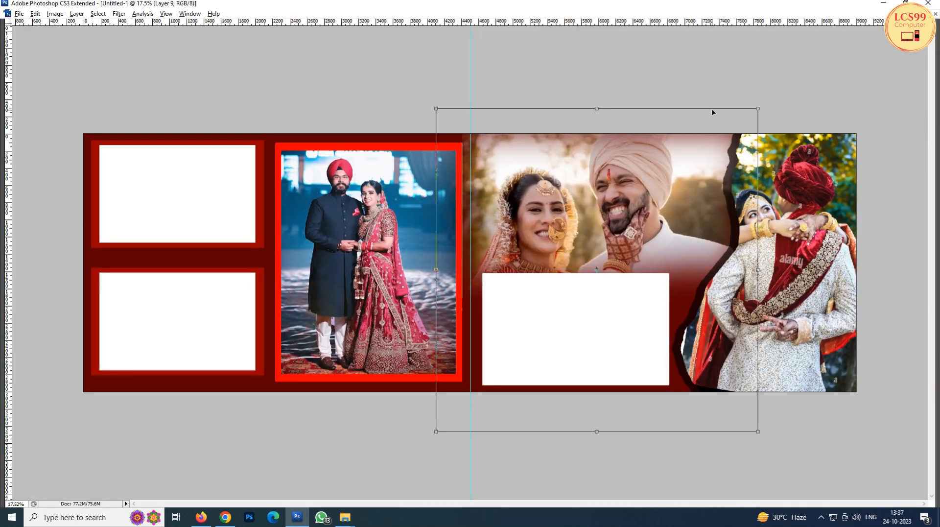
{"action": "left_click_drag", "start_coordinate": [749, 108], "coordinate": [730, 125]}
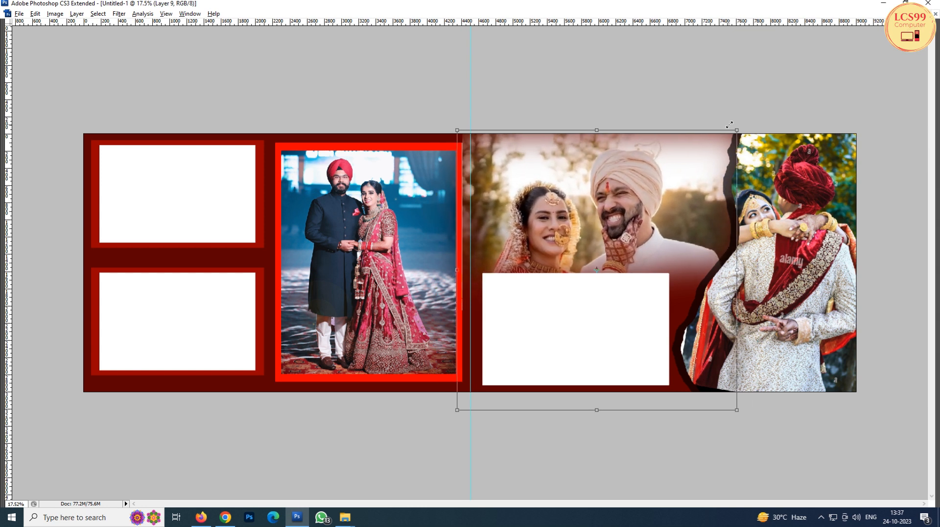
{"action": "key", "text": "Return"}
Move the white photo box below the smiling couple slightly down and shrink it a little around its center
{"action": "left_click_drag", "start_coordinate": [574, 311], "coordinate": [571, 318]}
{"action": "key", "text": "ctrl+t"}
{"action": "left_click_drag", "start_coordinate": [665, 281], "coordinate": [662, 282]}
{"action": "double_click", "coordinate": [613, 317]}
Duplicate the white box below the smiling couple, shrink the copy inside it, and set the outer box to 50% opacity
{"action": "key", "text": "ctrl+j"}
{"action": "key", "text": "ctrl+t"}
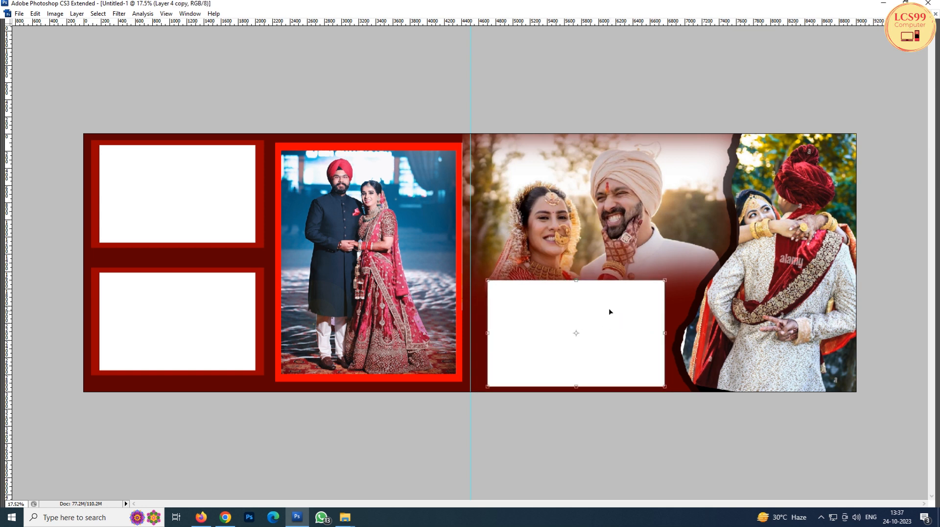
{"action": "left_click_drag", "start_coordinate": [662, 281], "coordinate": [654, 286]}
{"action": "double_click", "coordinate": [590, 310]}
{"action": "right_click", "coordinate": [590, 311]}
{"action": "left_click", "coordinate": [610, 325]}
{"action": "key", "text": "5"}
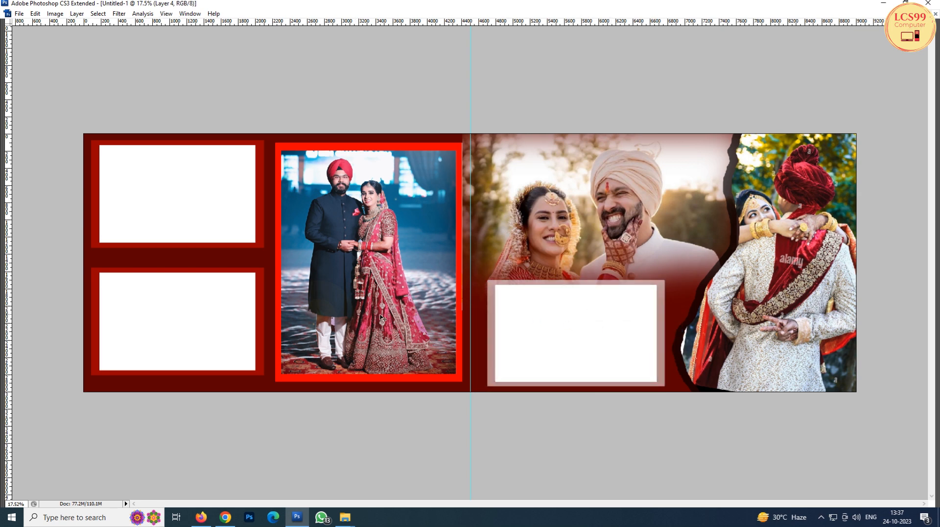
Switch to Chrome and download the Biyani Photography photo of the couple beside the flowers from the image results
{"action": "key", "text": "f"}
{"action": "key", "text": "f"}
{"action": "key", "text": "f"}
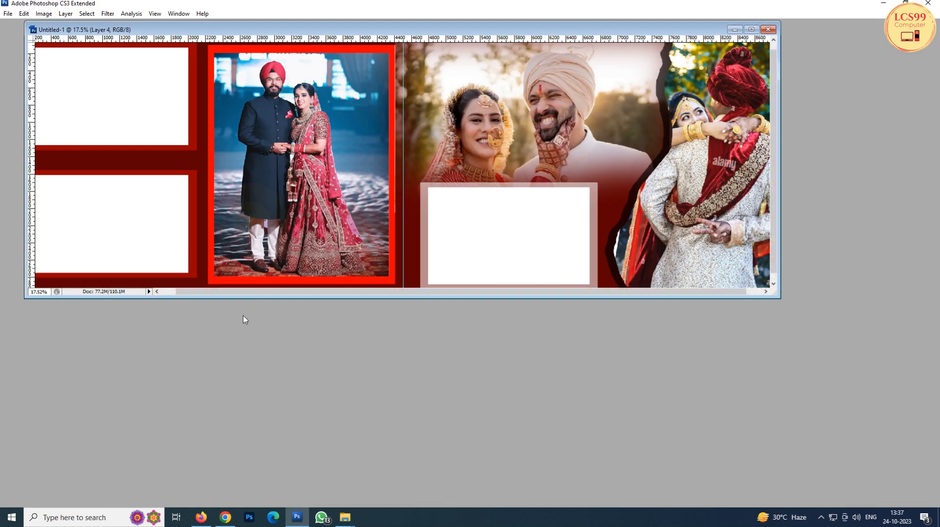
{"action": "left_click", "coordinate": [225, 517]}
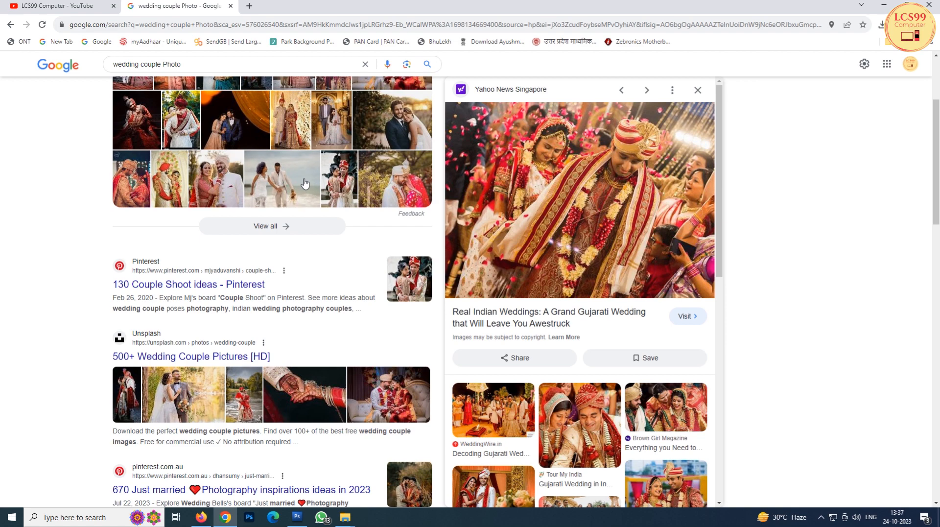
{"action": "scroll", "coordinate": [626, 230], "scroll_direction": "down", "scroll_amount": 3}
{"action": "left_click", "coordinate": [493, 348]}
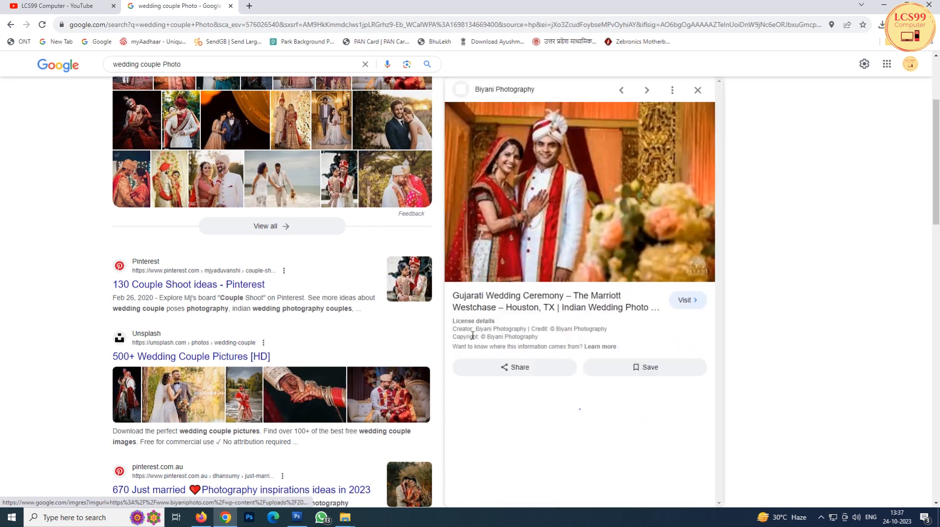
{"action": "right_click", "coordinate": [548, 170]}
{"action": "left_click", "coordinate": [587, 258]}
{"action": "left_click", "coordinate": [682, 304]}
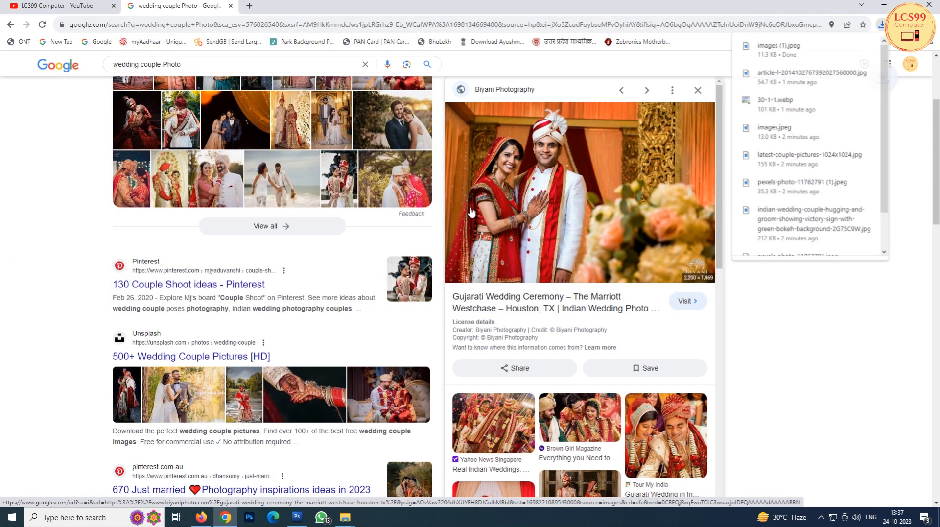
Show the downloaded images (1).jpeg in the Downloads folder and open it in Photoshop
{"action": "left_click_drag", "start_coordinate": [779, 48], "coordinate": [852, 47]}
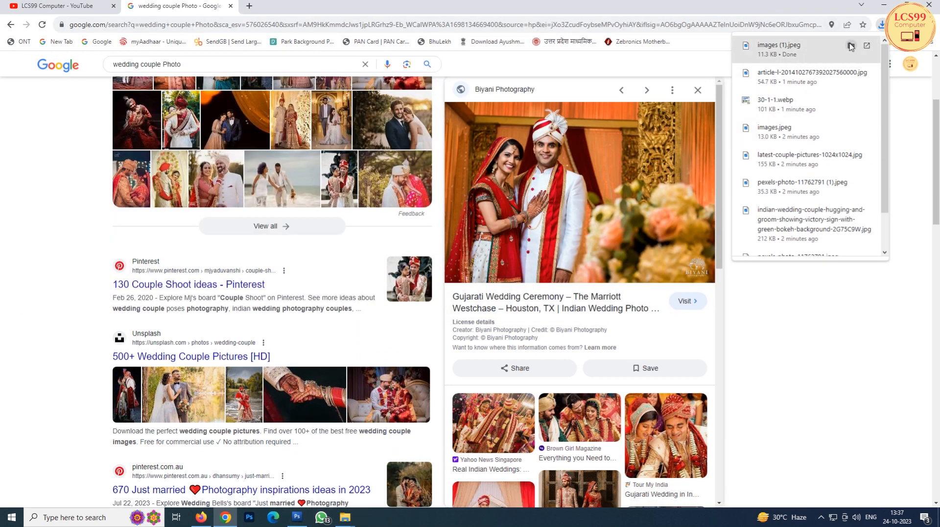
{"action": "left_click", "coordinate": [852, 48]}
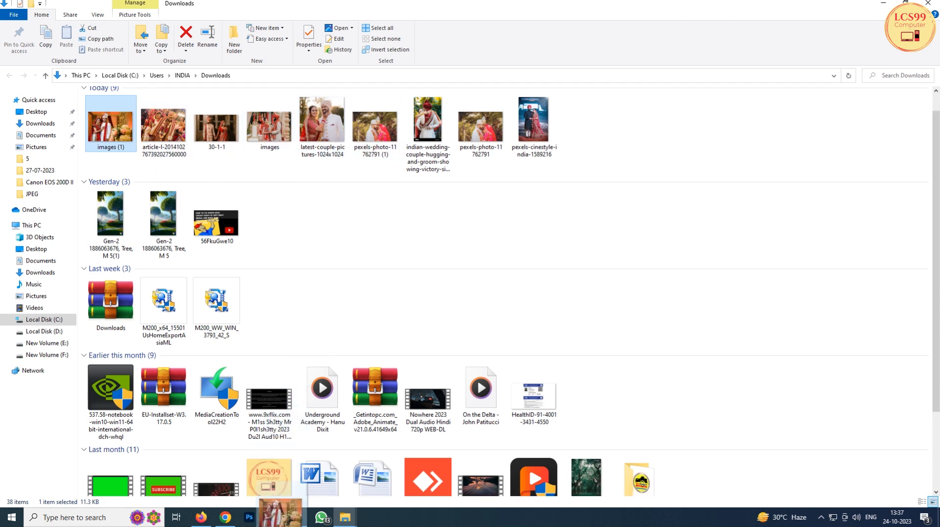
{"action": "left_click", "coordinate": [298, 517]}
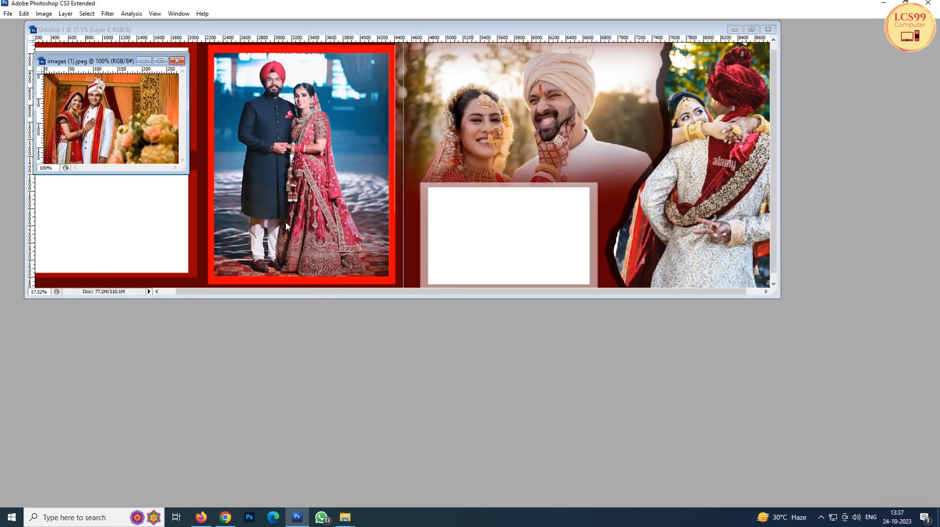
Copy the images (1) photo into the white box below the smiling couple, scaled and clipped to the box
{"action": "key", "text": "f"}
{"action": "key", "text": "ctrl+Tab"}
{"action": "key", "text": "f"}
{"action": "key", "text": "f"}
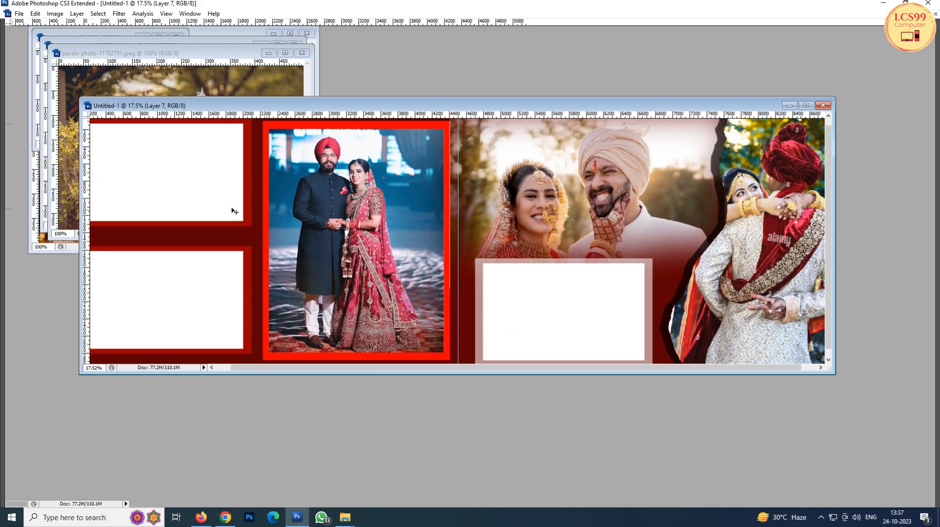
{"action": "key", "text": "f"}
{"action": "left_click", "coordinate": [565, 334]}
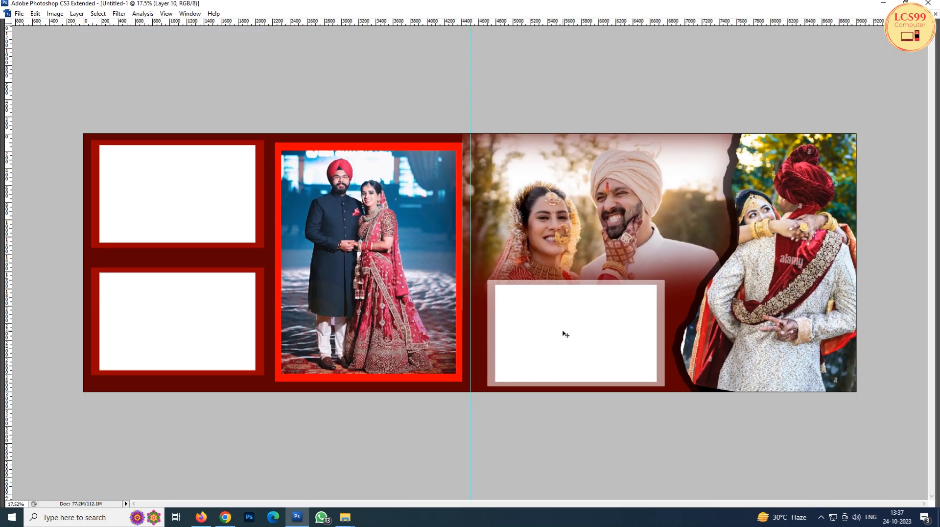
{"action": "key", "text": "ctrl+alt+g"}
Copy the pexels-photo-11762791 photo and paste it into the album page for the upper-left white box
{"action": "key", "text": "f"}
{"action": "key", "text": "f"}
{"action": "key", "text": "f"}
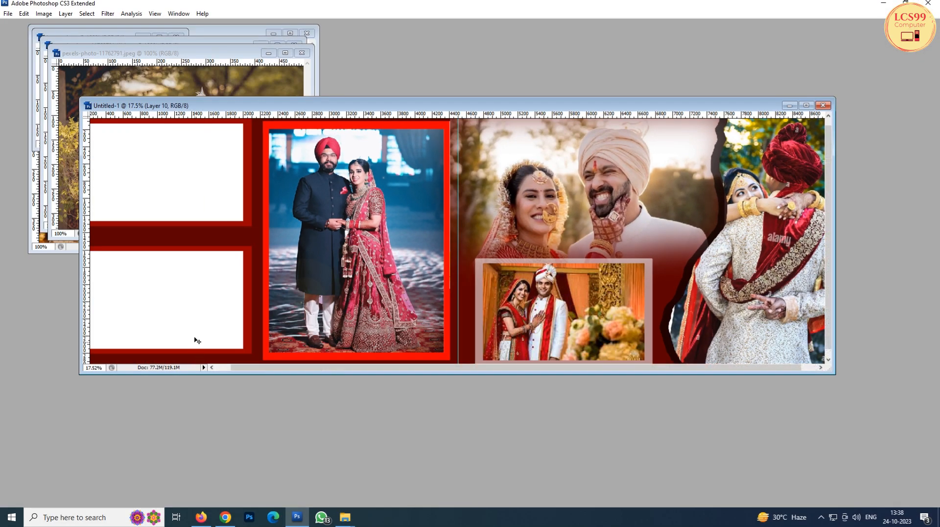
{"action": "left_click", "coordinate": [214, 76]}
{"action": "left_click", "coordinate": [167, 299]}
{"action": "key", "text": "f"}
{"action": "key", "text": "ctrl+v"}
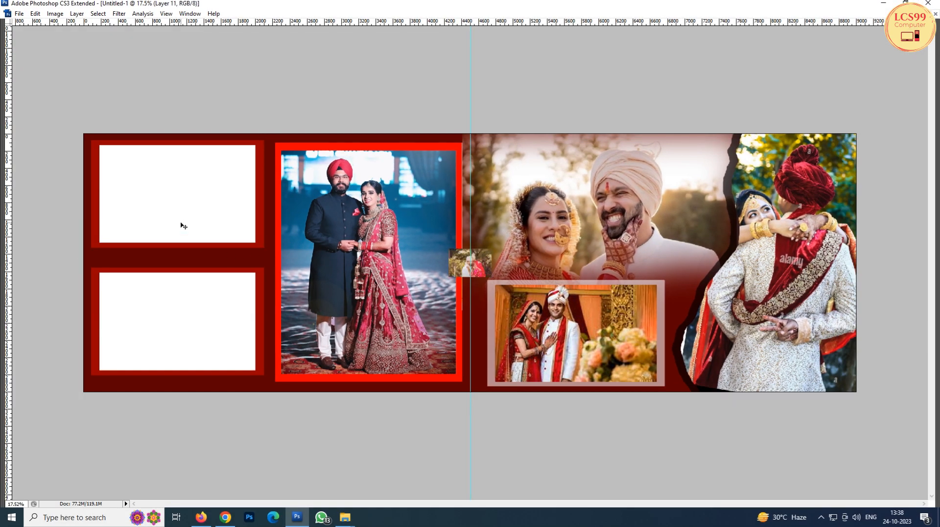
{"action": "key", "text": "ctrl+v"}
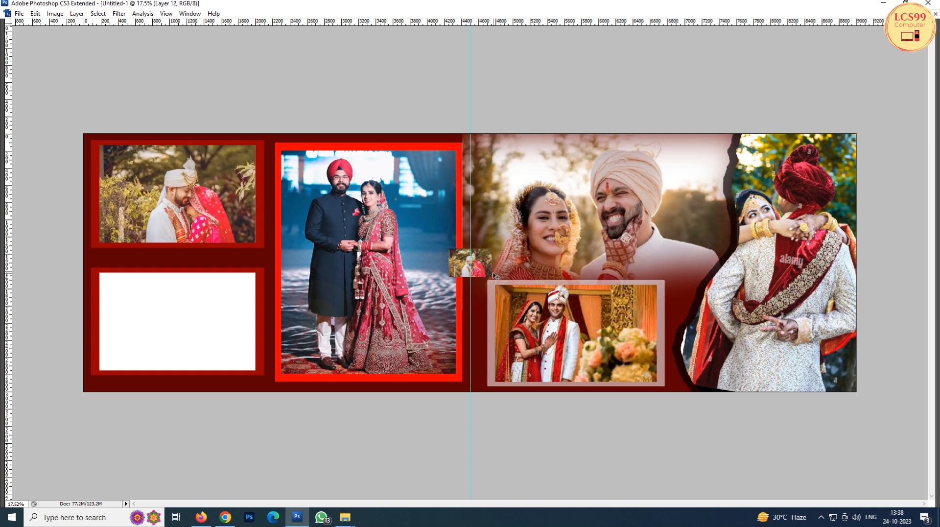
{"action": "left_click_drag", "start_coordinate": [465, 265], "coordinate": [349, 273]}
{"action": "key", "text": "Delete"}
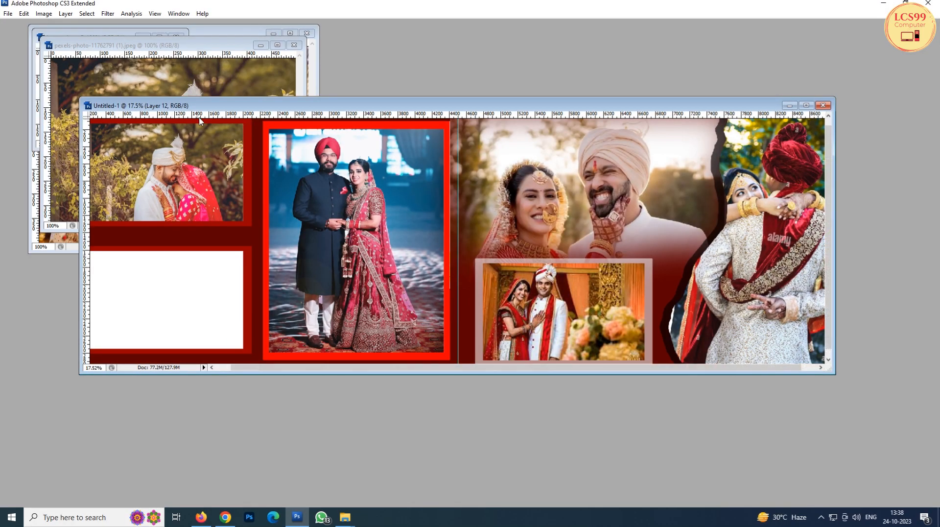
{"action": "left_click", "coordinate": [234, 124]}
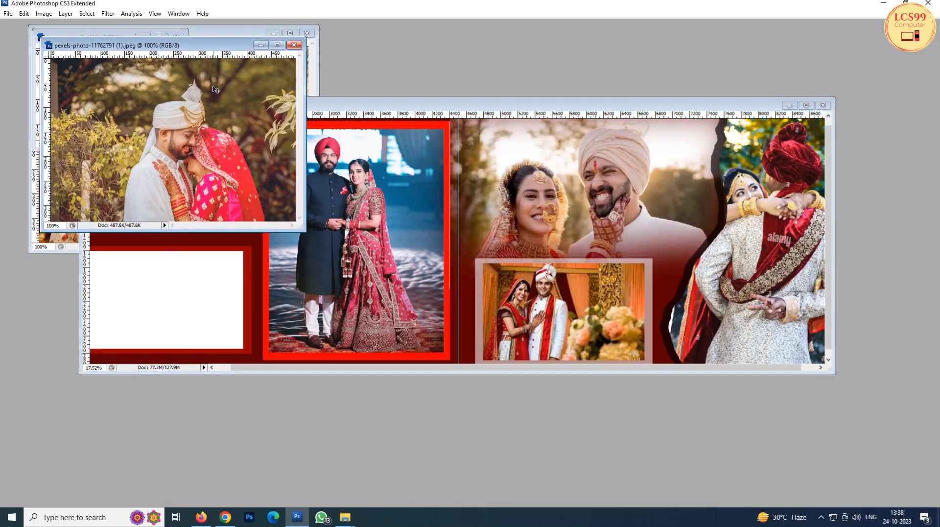
{"action": "key", "text": "ctrl+w"}
{"action": "left_click", "coordinate": [218, 76]}
{"action": "key", "text": "ctrl+a"}
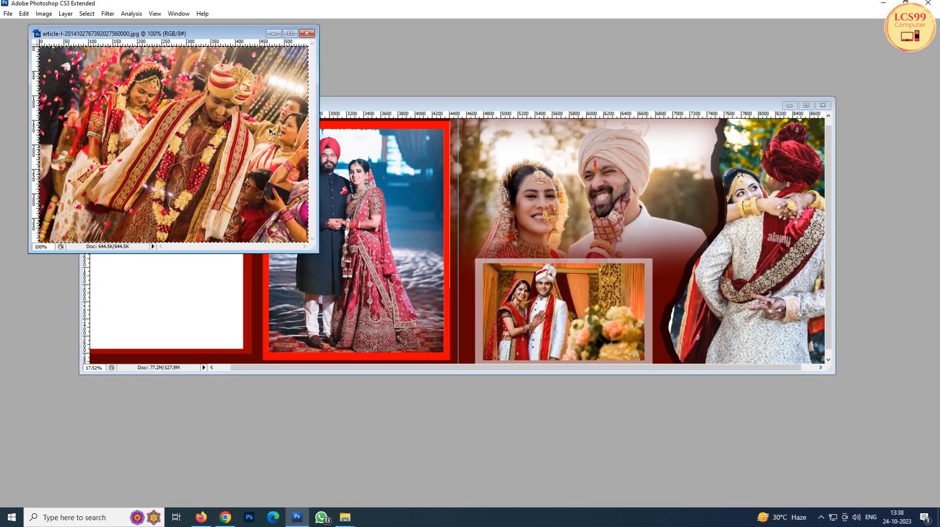
{"action": "key", "text": "ctrl+w"}
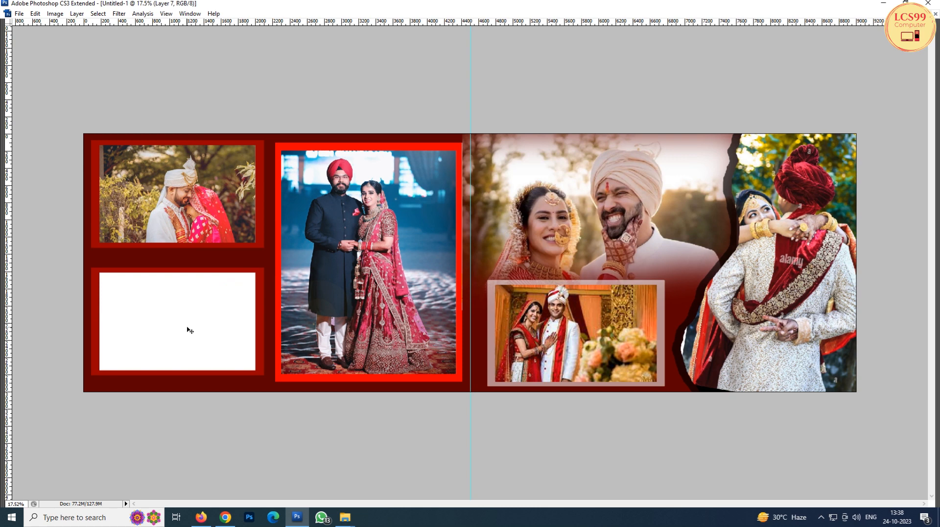
{"action": "key", "text": "ctrl+v"}
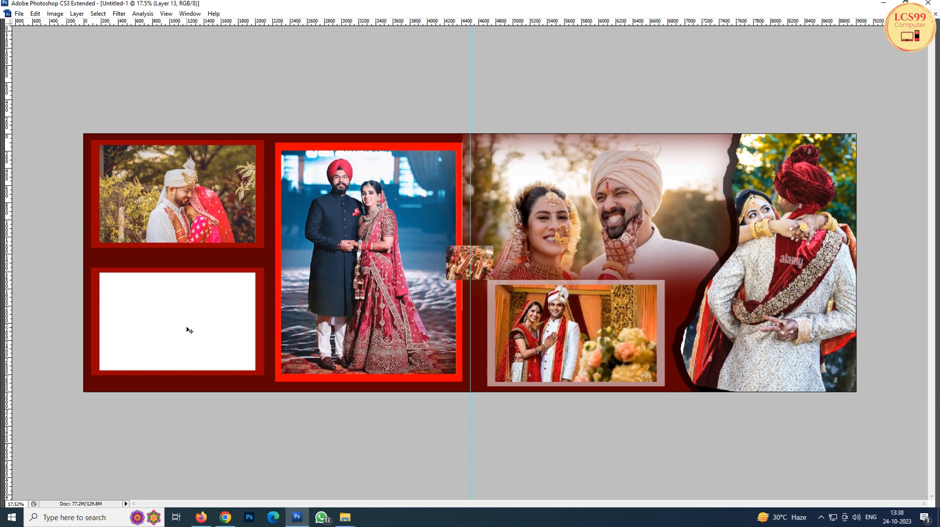
{"action": "key", "text": "ctrl+t"}
{"action": "left_click_drag", "start_coordinate": [202, 316], "coordinate": [204, 320]}
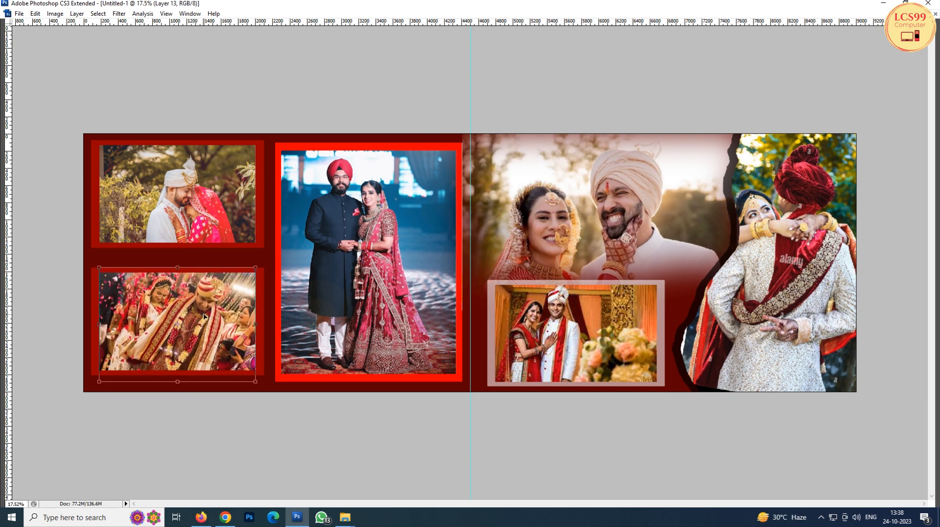
{"action": "key", "text": "Return"}
Add the white text "WEEDING" in the dark red gap between the two left photos
{"action": "left_click_drag", "start_coordinate": [109, 192], "coordinate": [463, 321]}
{"action": "left_click_drag", "start_coordinate": [283, 284], "coordinate": [347, 315]}
{"action": "left_click", "coordinate": [284, 308]}
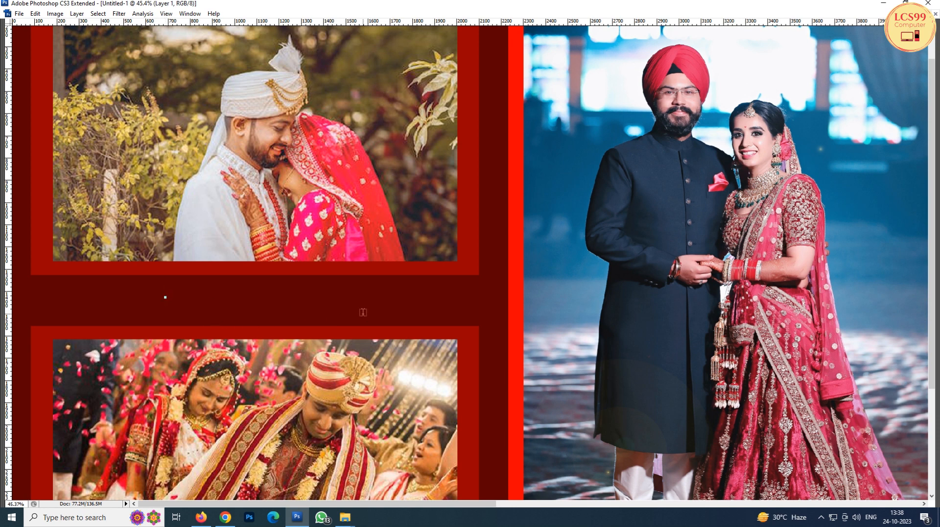
{"action": "key", "text": "BackSpace"}
{"action": "type", "text": "WEEDING"}
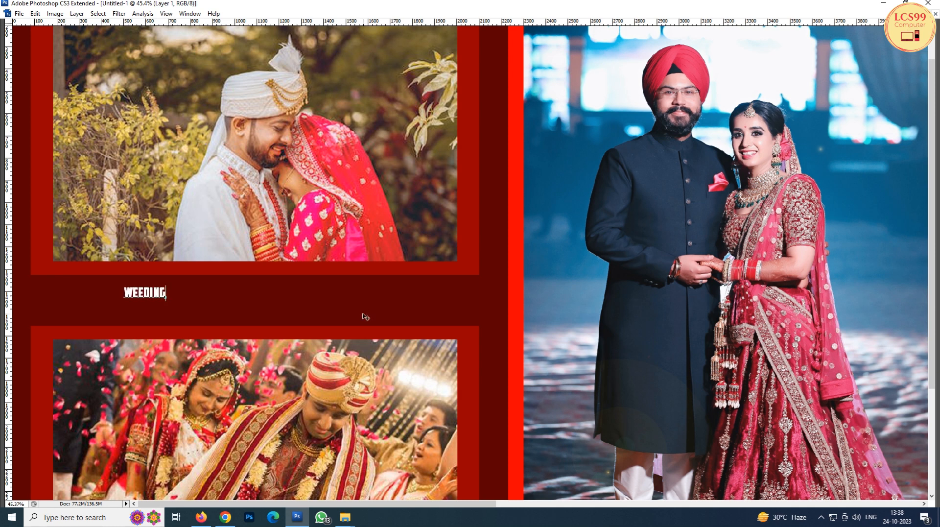
Check the spelling of "wedding" on the Google results page in Chrome and correct the album page text to "WEDDING"
{"action": "left_click", "coordinate": [224, 517]}
{"action": "scroll", "coordinate": [259, 260], "scroll_direction": "up", "scroll_amount": 3}
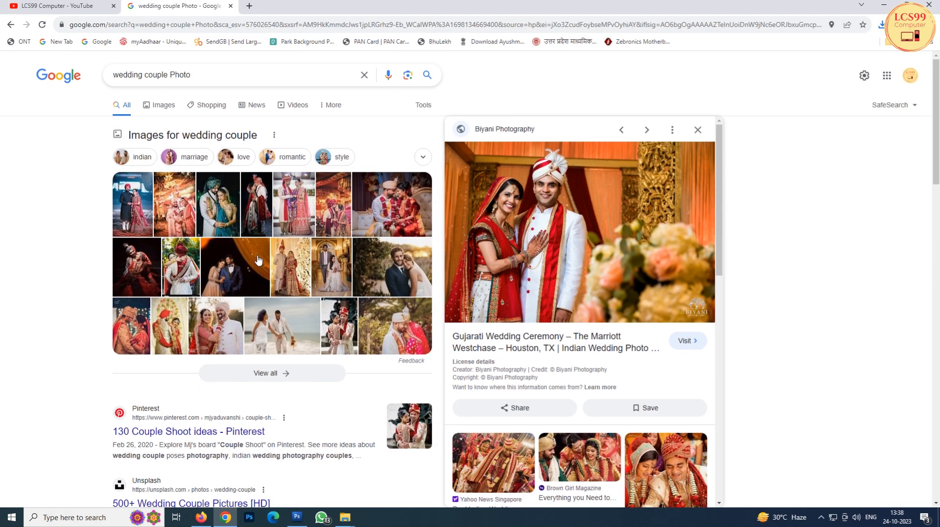
{"action": "left_click", "coordinate": [297, 517]}
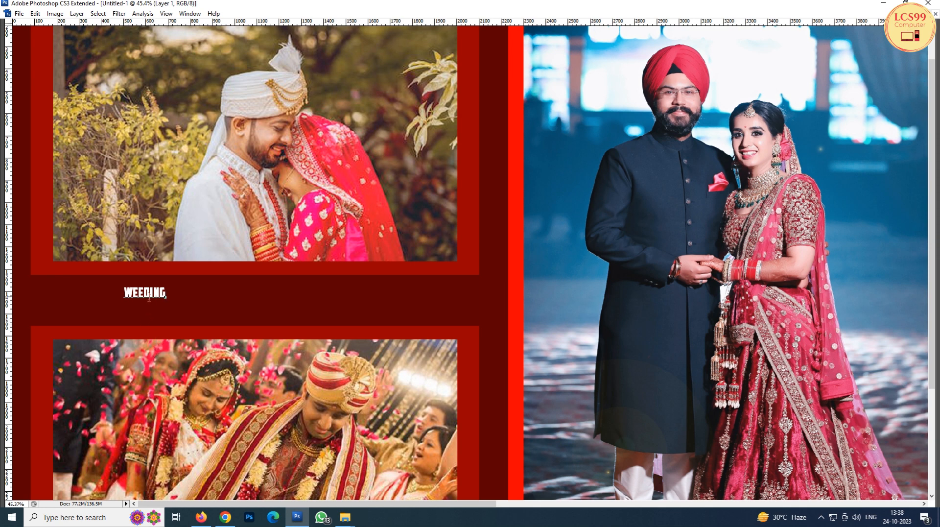
{"action": "key", "text": "BackSpace"}
{"action": "type", "text": "D"}
{"action": "key", "text": "ctrl+Return"}
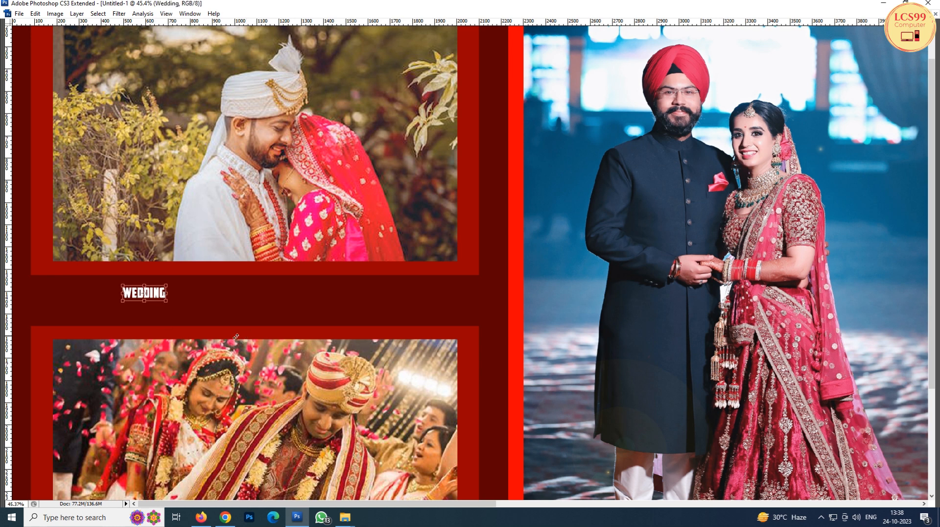
Enlarge the WEDDING text and center it in the gap between the two left photos
{"action": "left_click_drag", "start_coordinate": [167, 301], "coordinate": [368, 371]}
{"action": "left_click_drag", "start_coordinate": [289, 293], "coordinate": [265, 303]}
{"action": "key", "text": "Return"}
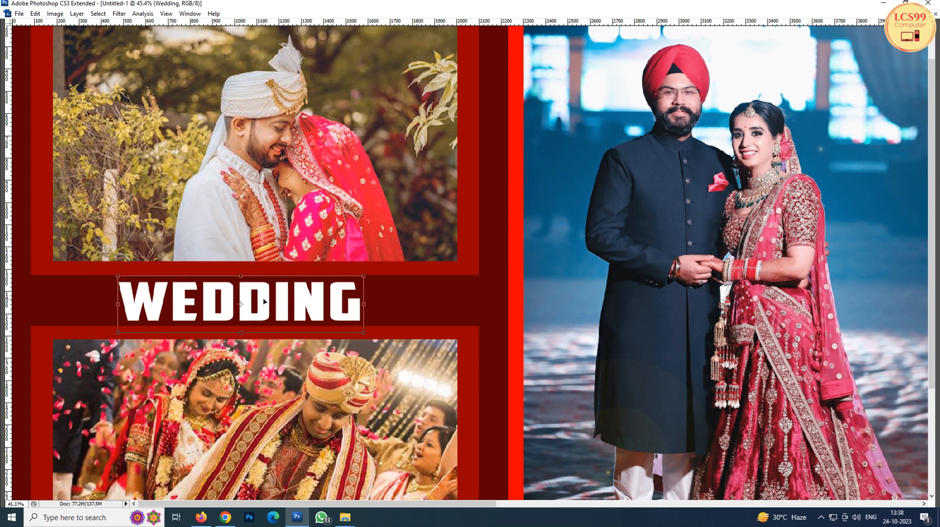
{"action": "key", "text": "ctrl+0"}
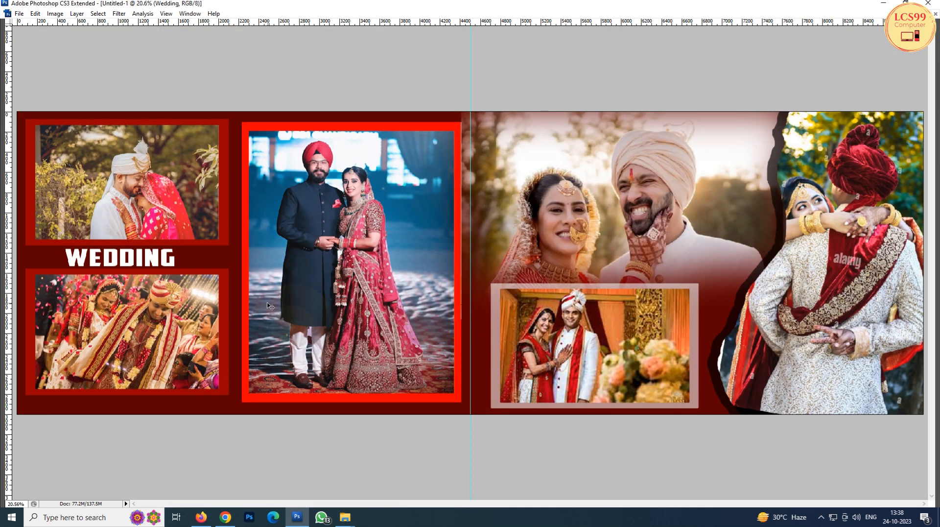
{"action": "key", "text": "ctrl+minus"}
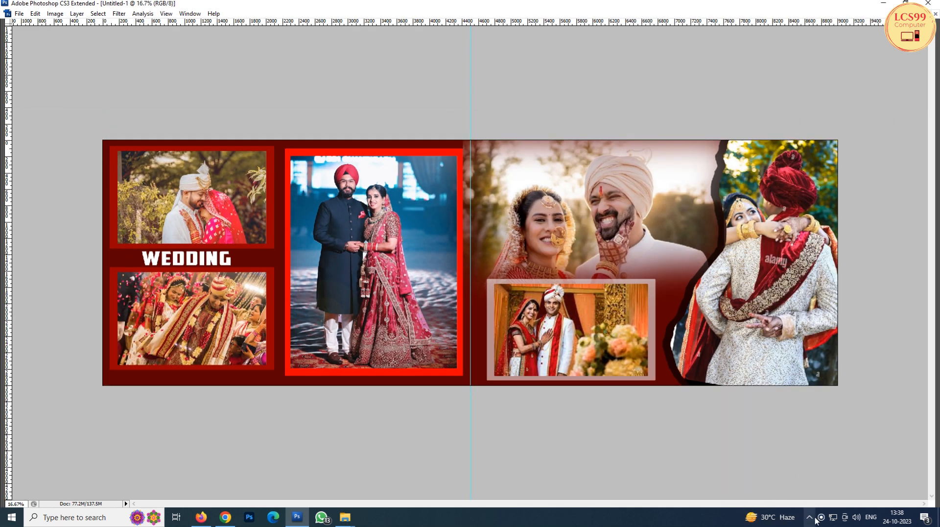
{"action": "left_click", "coordinate": [822, 518]}
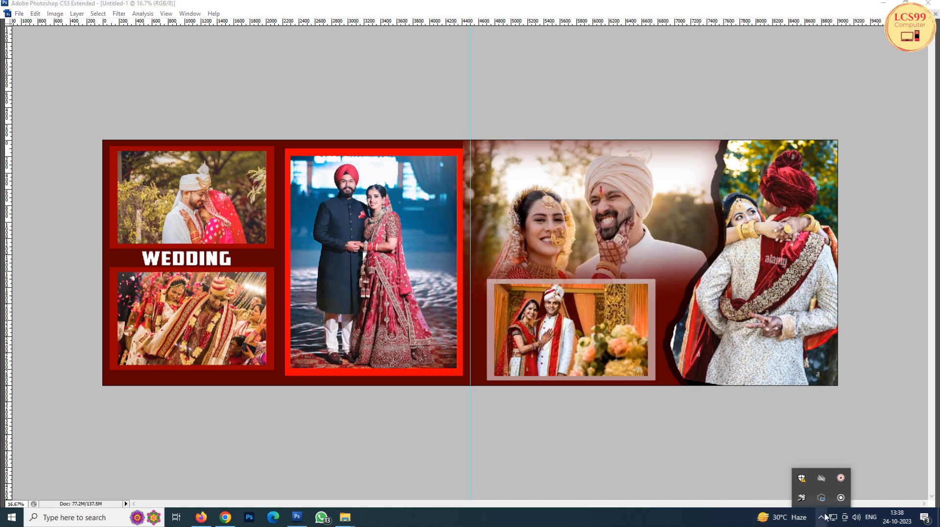
{"action": "left_click", "coordinate": [842, 477]}
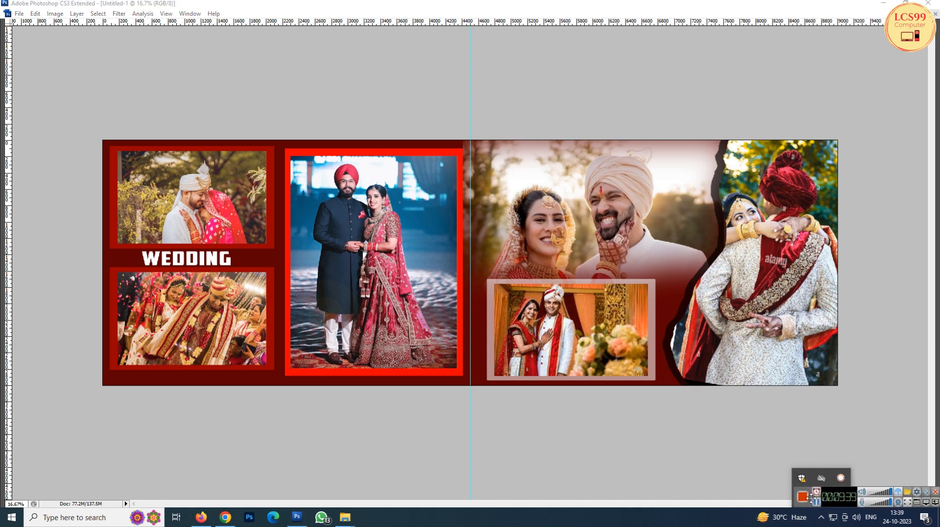